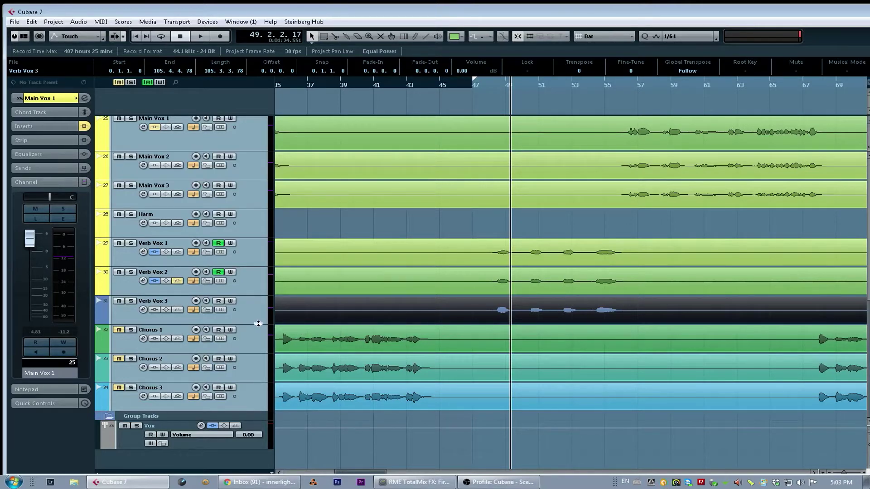
Enlarge the vocal track heights, then zoom the arrangement out and back in
left_click_drag(256, 323, 284, 342)
scroll(448, 286, "down", 3)
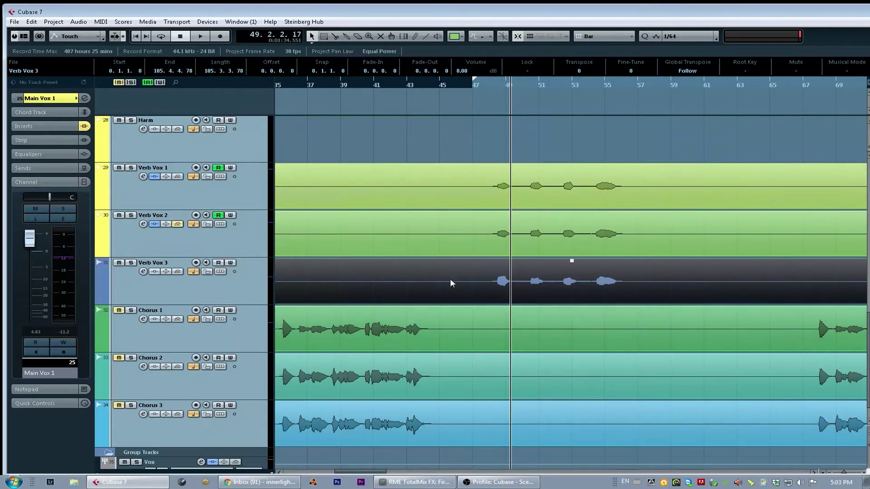
key("b")
key("b")
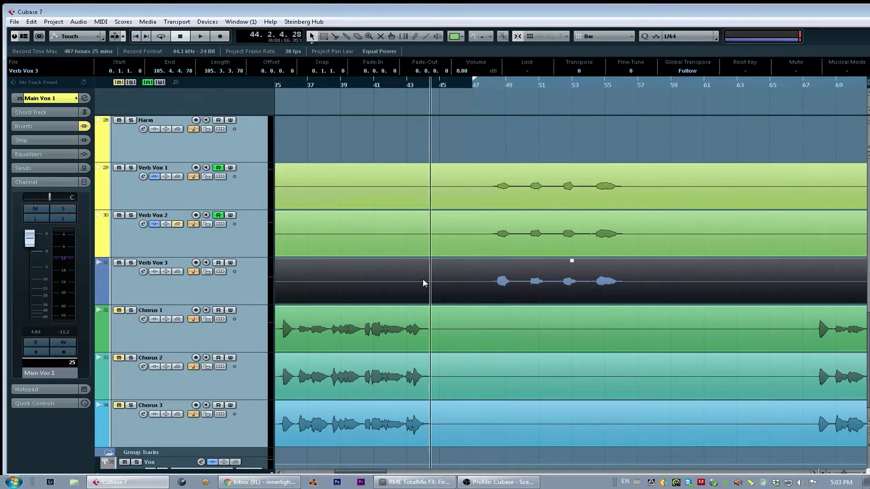
scroll(453, 276, "up", 5)
scroll(475, 277, "down", 5)
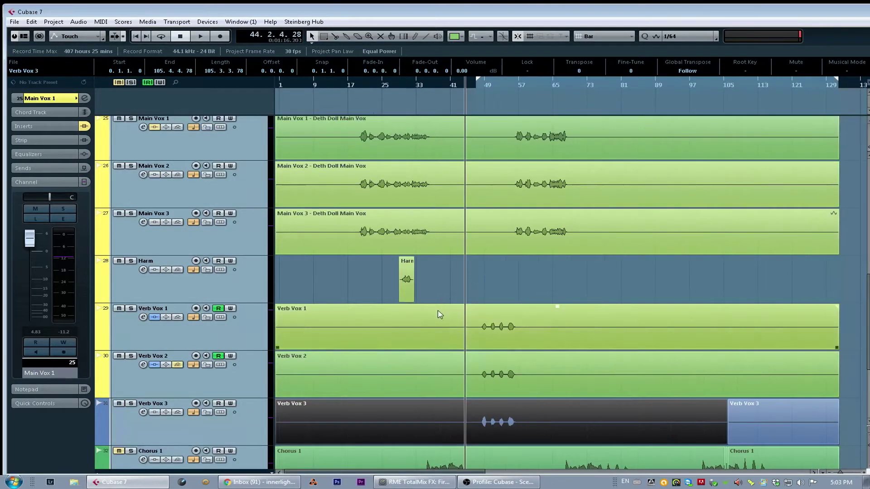
scroll(439, 311, "up", 6)
scroll(442, 311, "down", 9)
Put the cursor just before the Verb Vox 3 phrase at bar 47 and audition it
key("n")
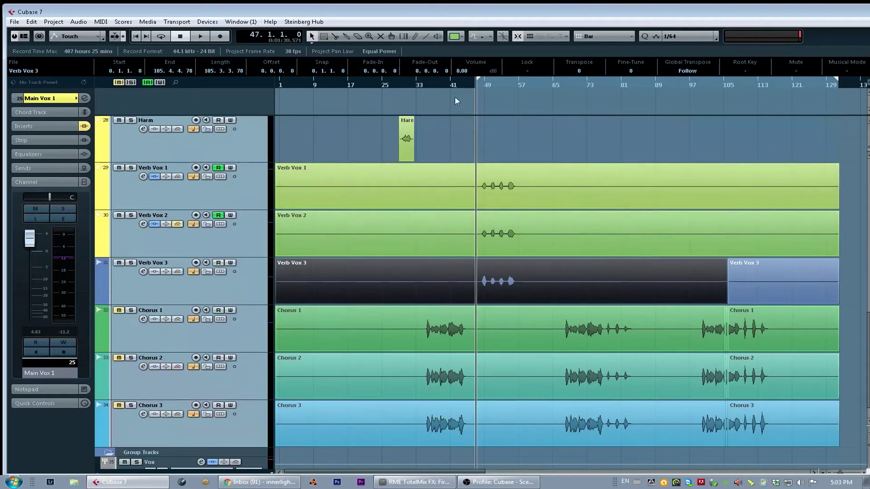
left_click(461, 95)
key("h")
key("h")
key("h")
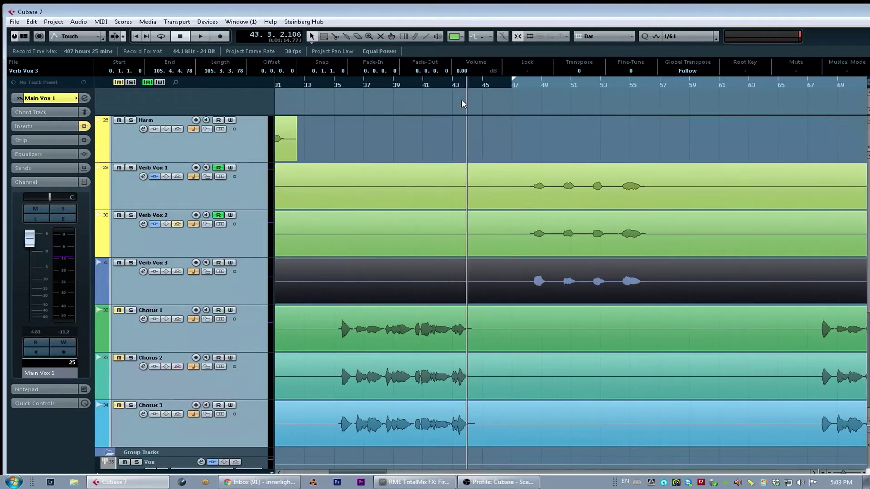
key("space")
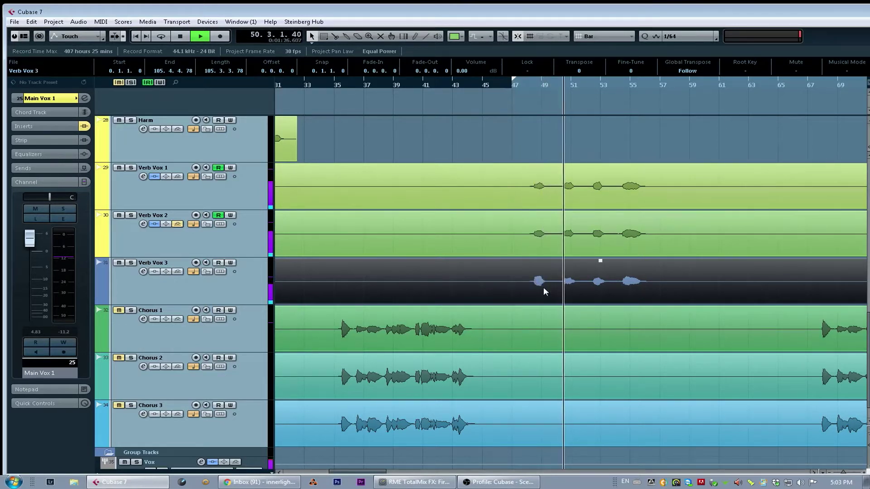
key("space")
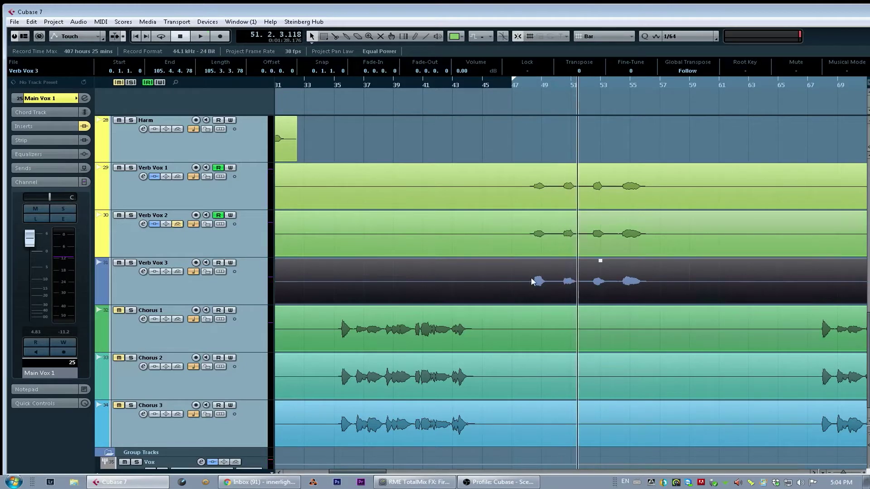
Open Verb Vox 3 in the Sample Editor and analyse it with VariAudio Pitch & Warp
double_click(542, 280)
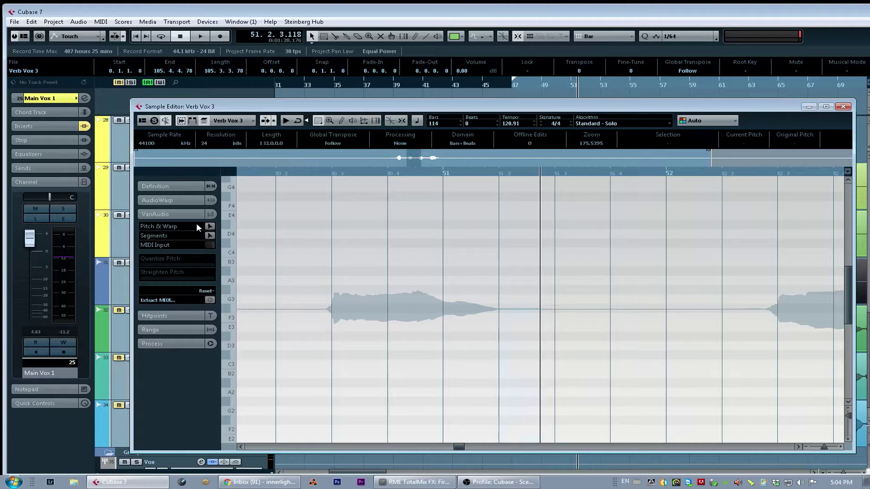
left_click(210, 227)
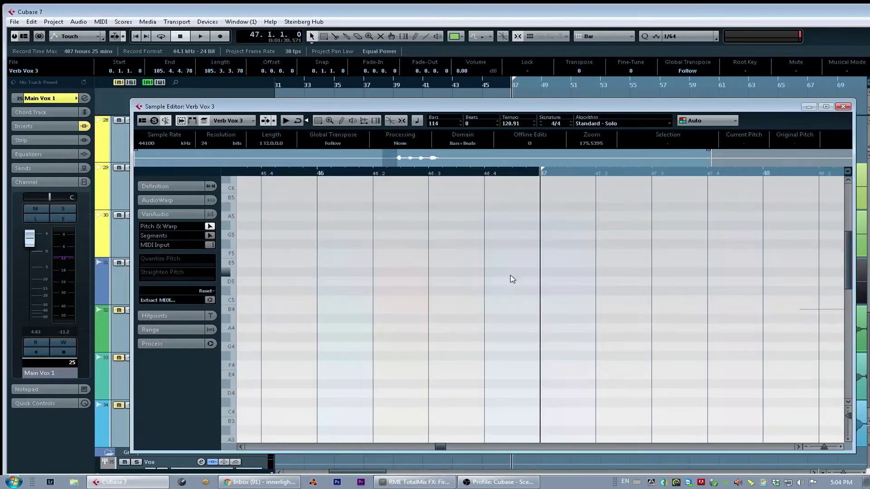
key("space")
Audition the analysed phrase and zoom in on its pitch segments around bar 48
key("g")
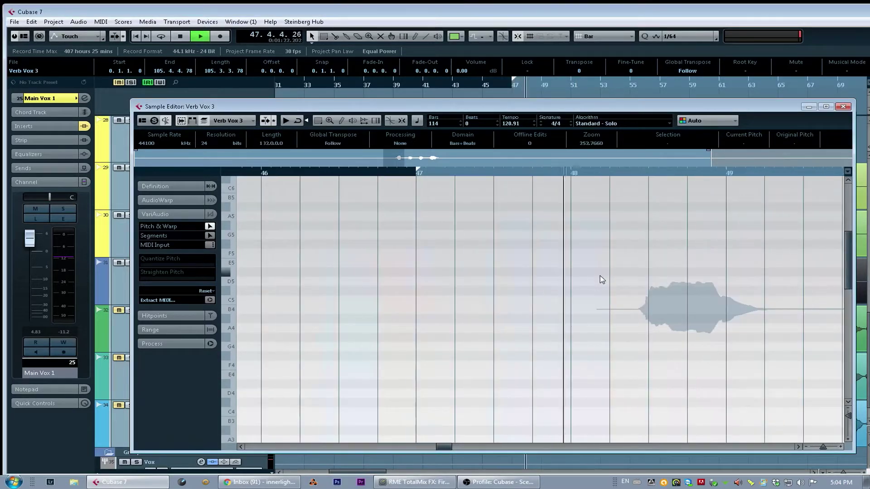
key("space")
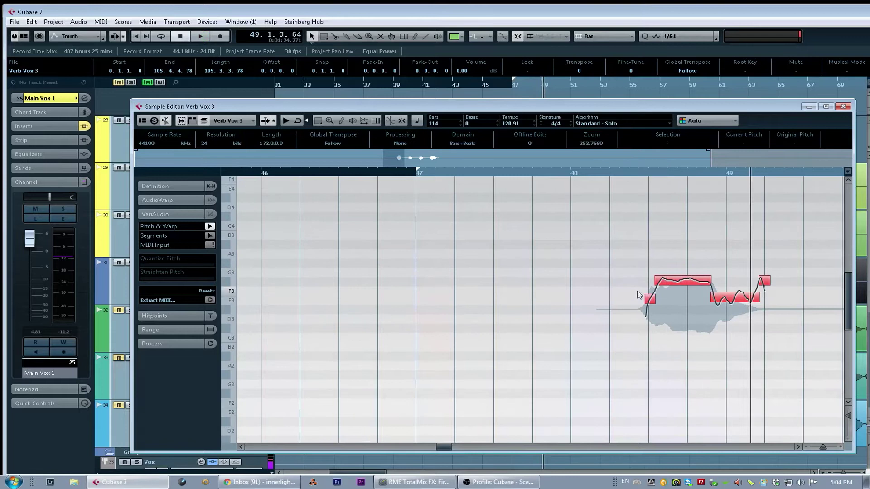
scroll(589, 290, "right", 5)
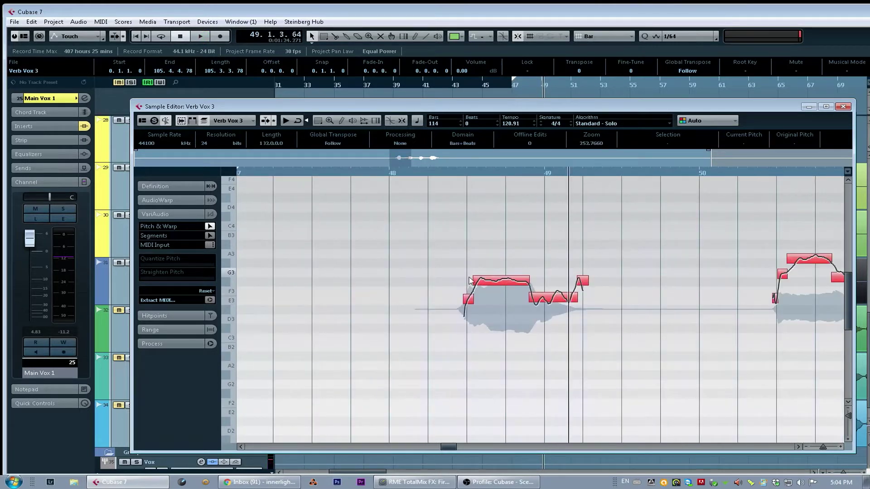
left_click(433, 173)
key("h")
key("h")
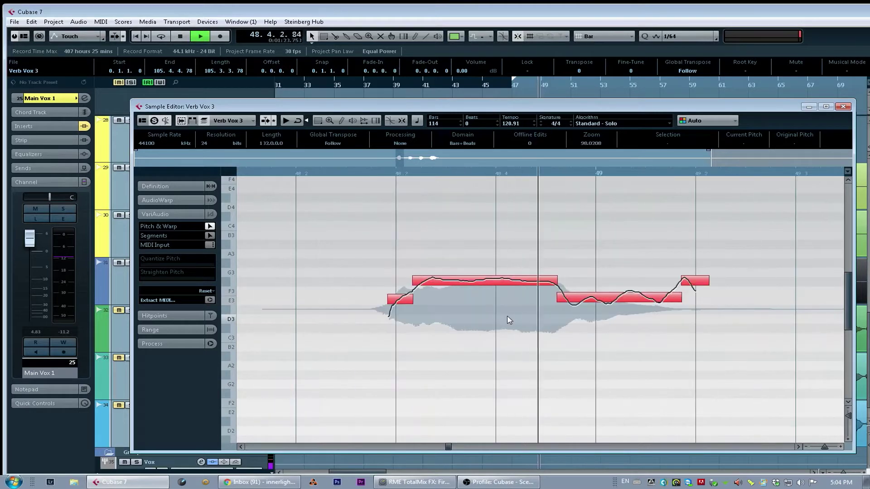
key("space")
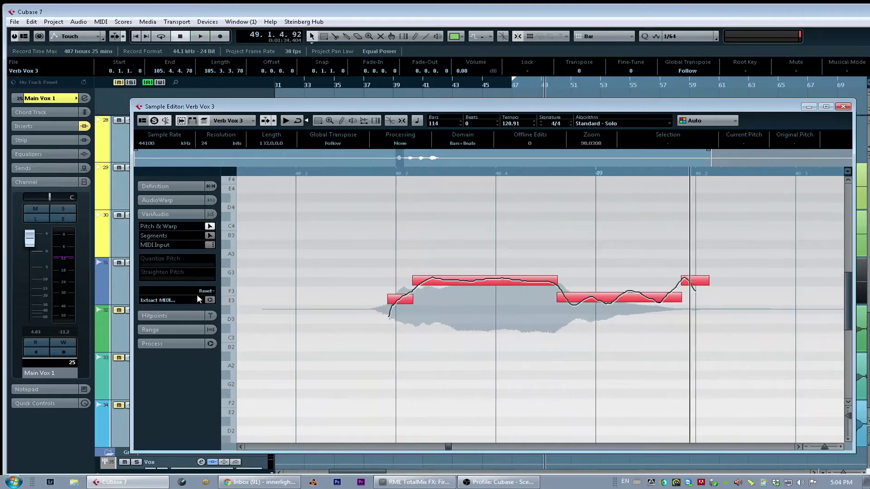
Stretch the pitch grid vertically so the four segments spread out between E3 and G3
left_click_drag(229, 291, 435, 308)
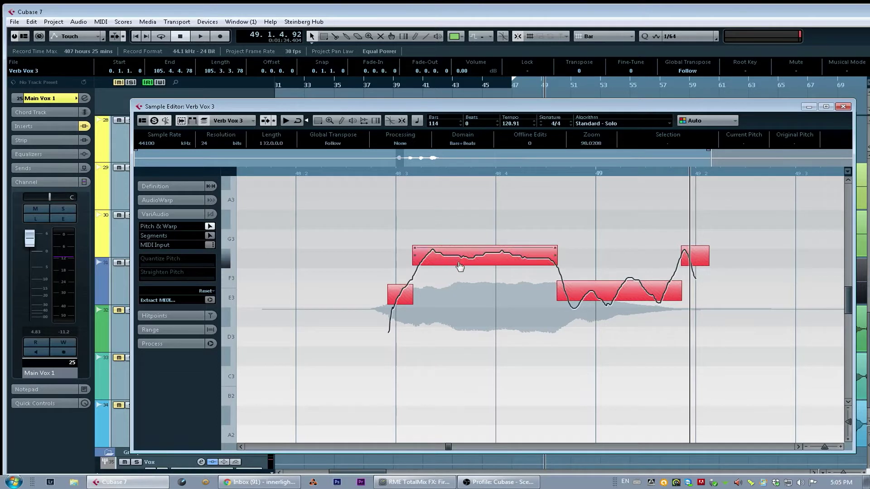
Quantize the long F#3 segment's pitch to about two-thirds and audition it
left_click(423, 262)
left_click(460, 263)
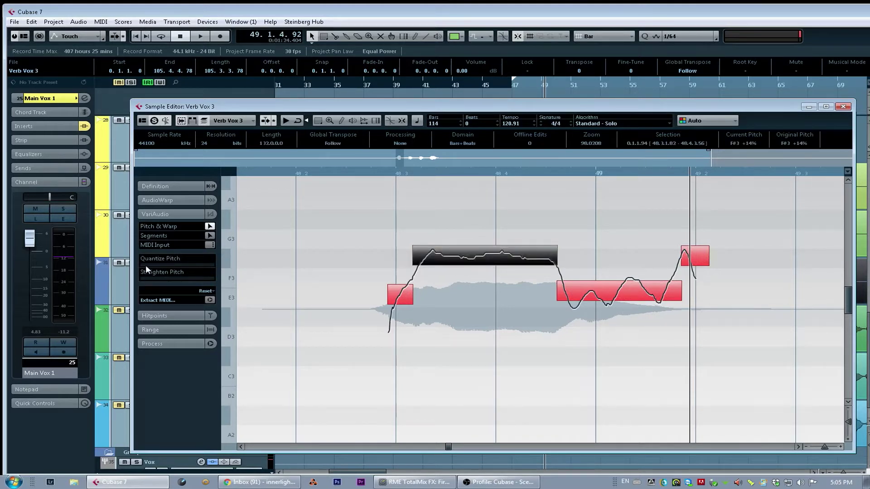
left_click_drag(146, 267, 188, 269)
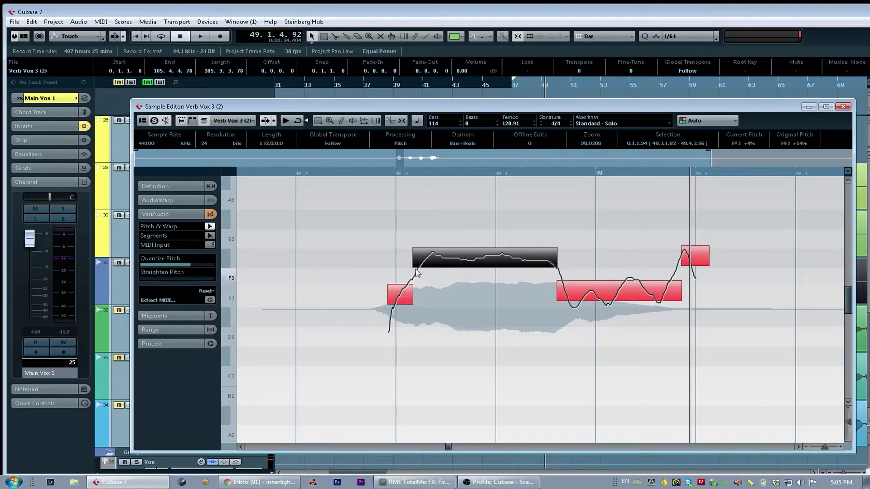
left_click(302, 172)
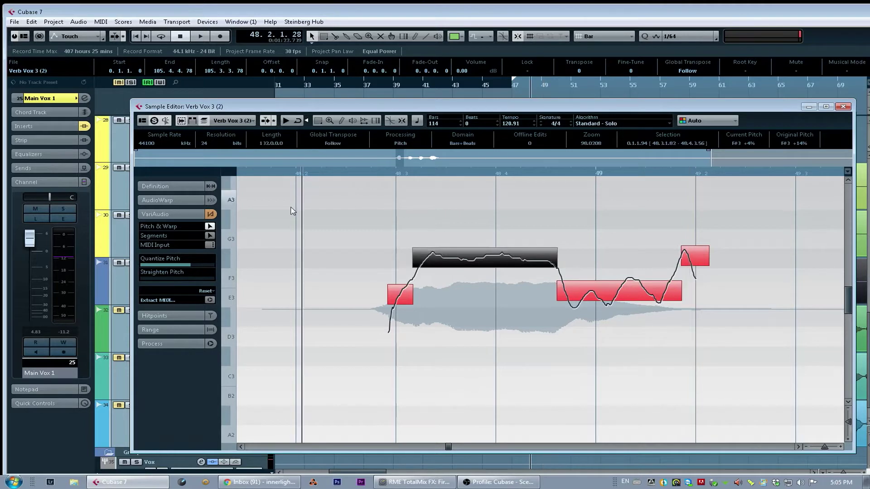
key("space")
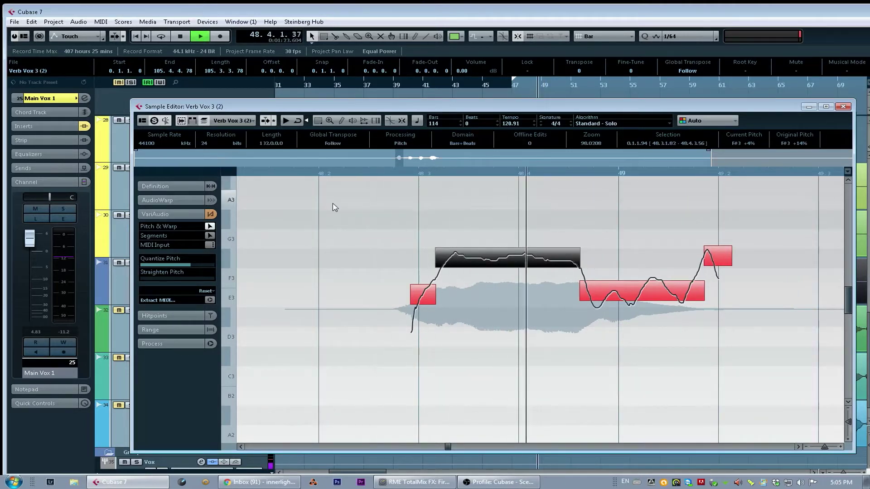
key("space")
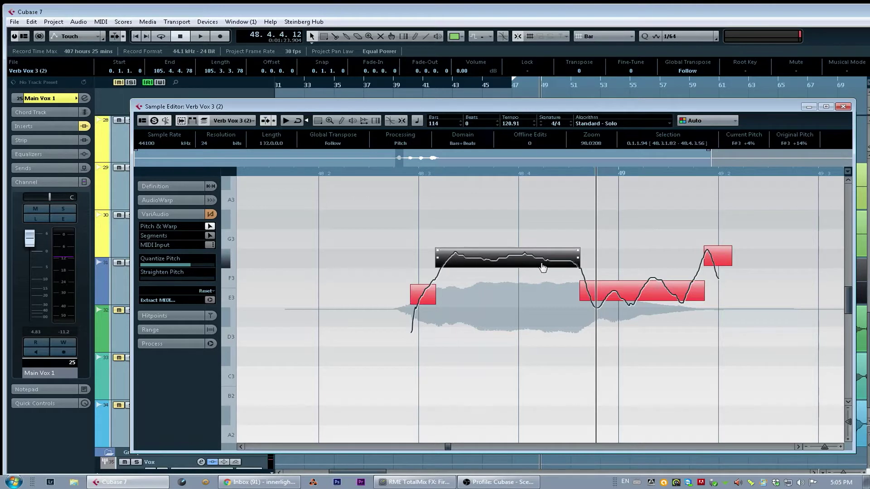
Try Straighten Pitch on the long note during playback, then drag it back to zero
left_click_drag(146, 279, 225, 280)
key("space")
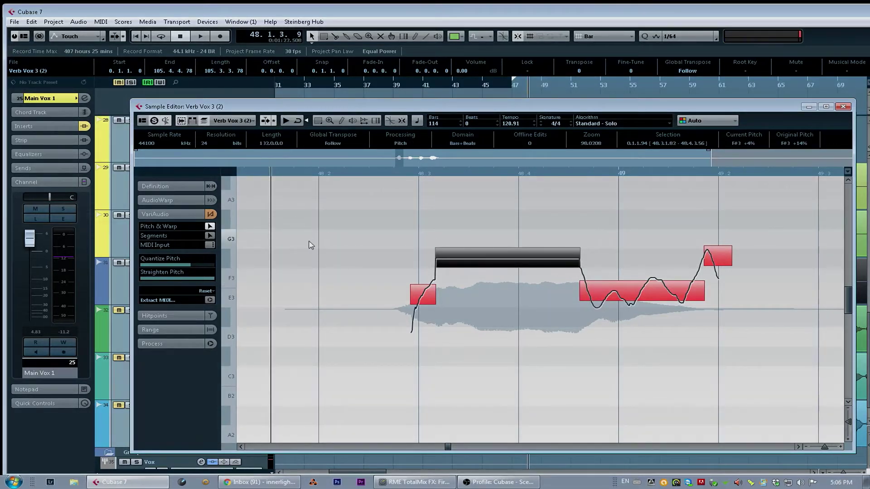
key("space")
key("space")
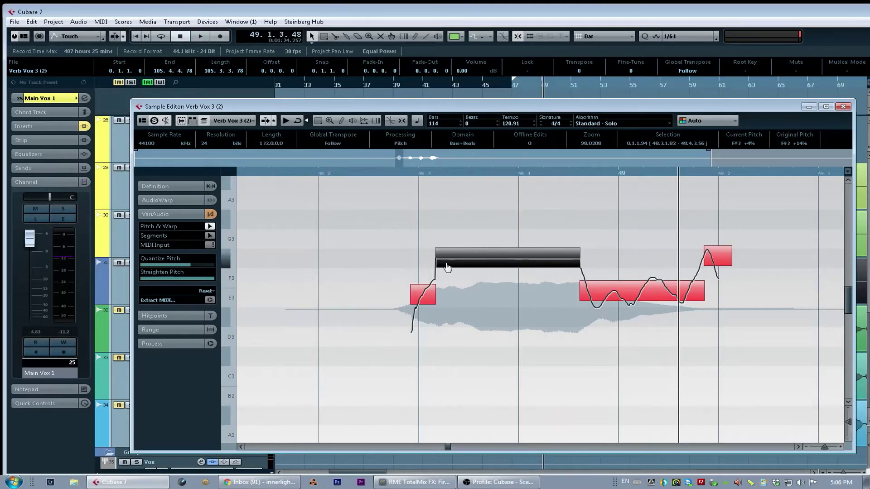
left_click_drag(175, 279, 151, 279)
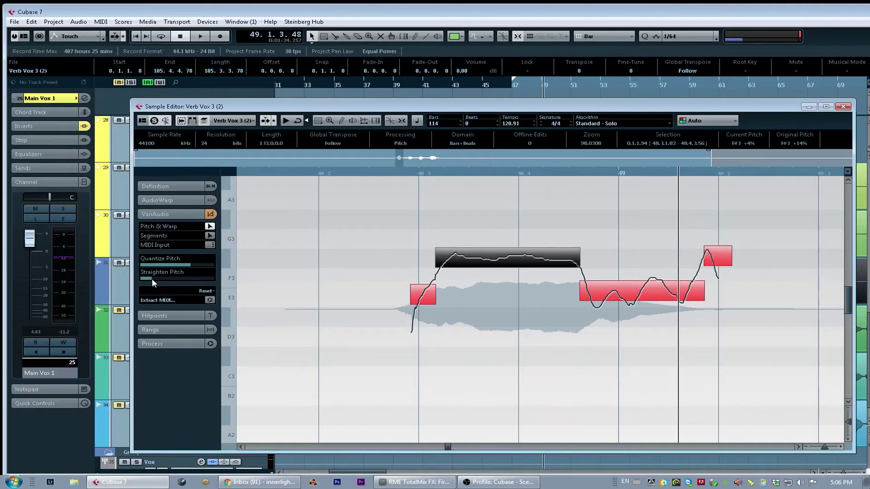
Cut the sustained high note into several segments using Segments mode
scroll(475, 270, "up", 3)
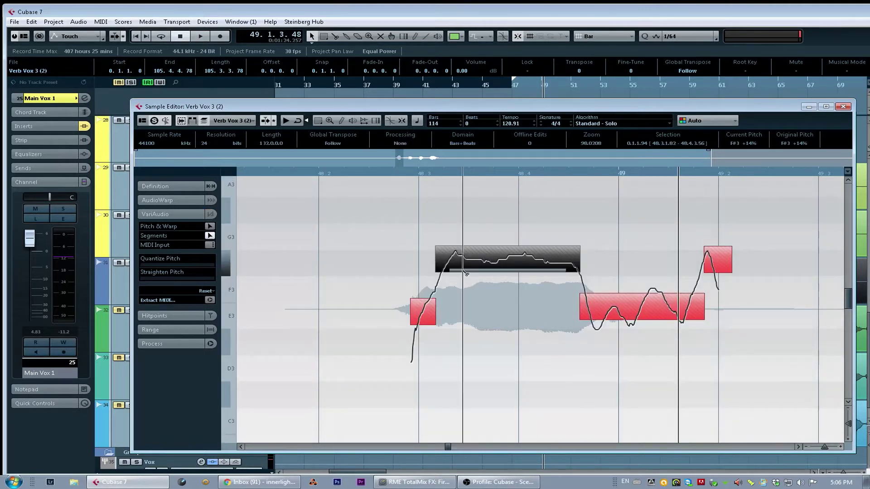
left_click(462, 272)
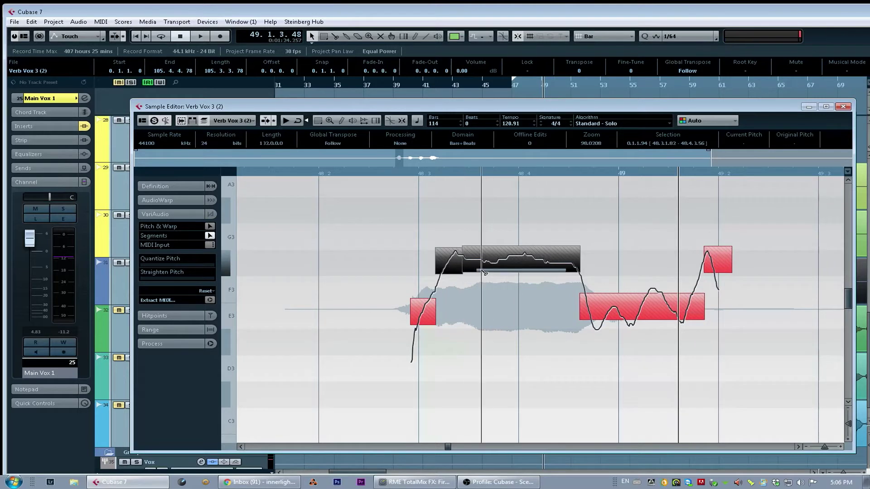
left_click(481, 272)
left_click(509, 272)
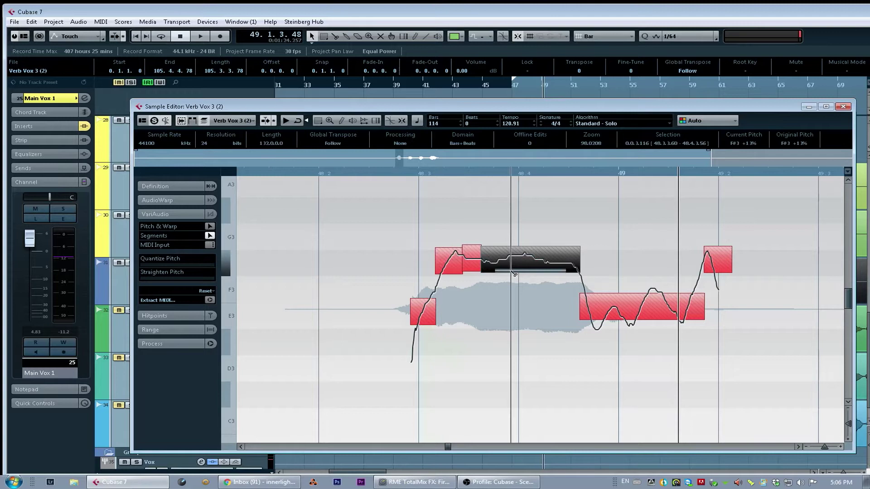
left_click(510, 272)
left_click(531, 272)
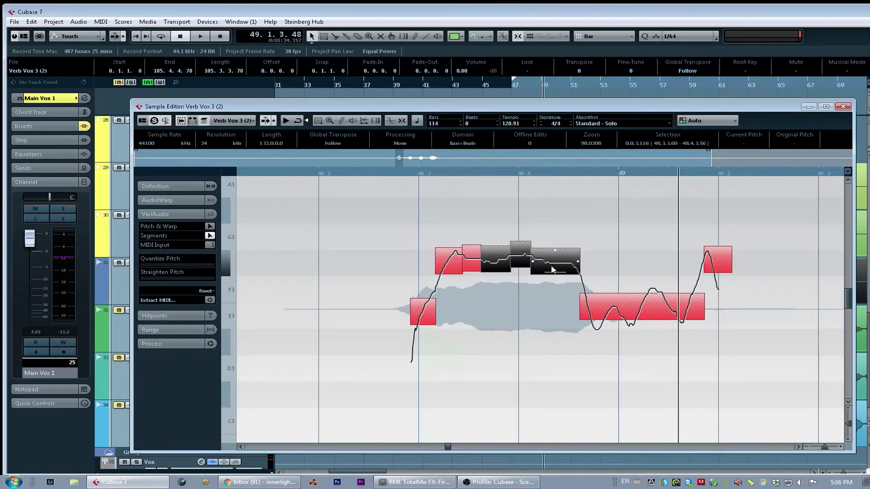
left_click(435, 173)
key("h")
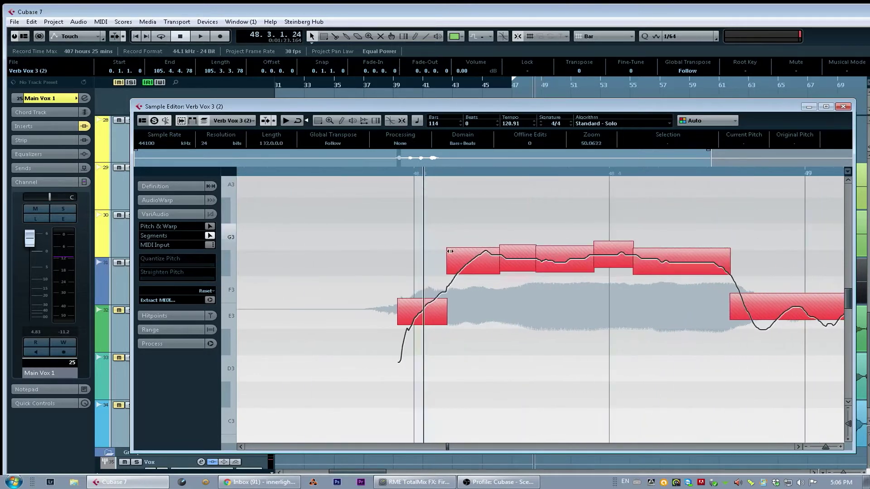
In Pitch & Warp, drag the high-note segments into line around F#3
left_click(209, 226)
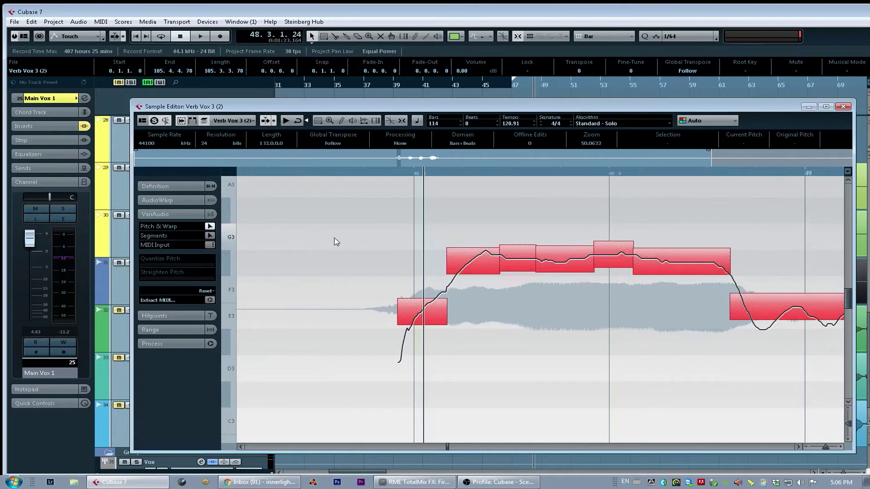
left_click(481, 271)
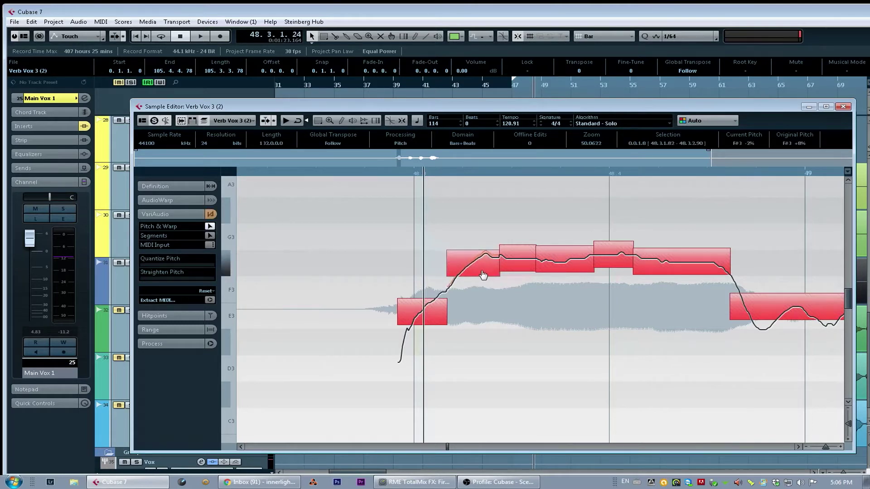
left_click_drag(516, 273, 570, 273)
left_click(520, 275)
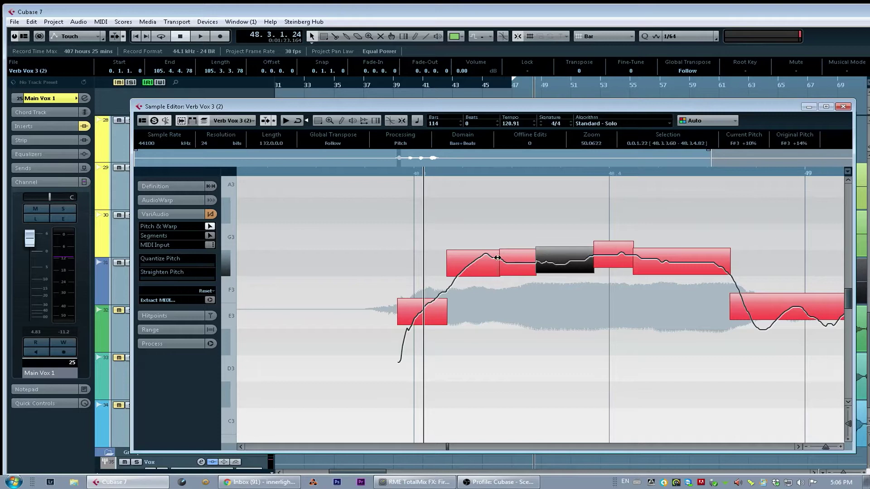
left_click_drag(609, 262, 612, 270)
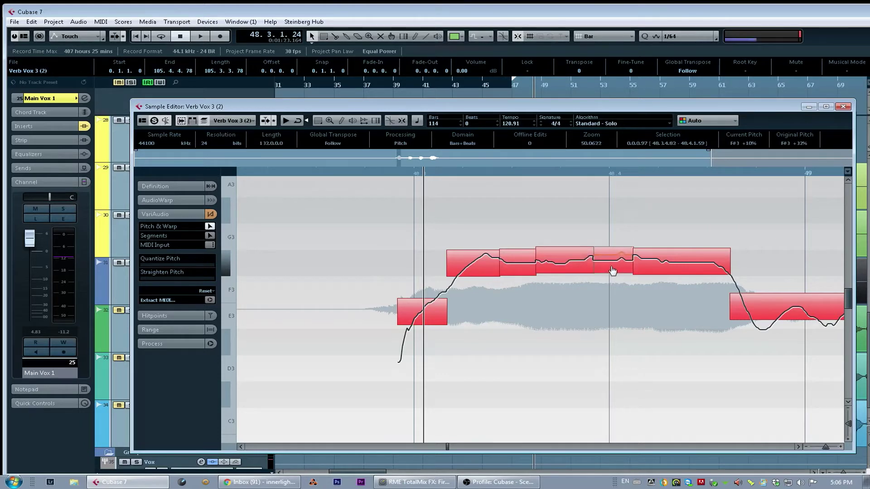
Split the fifth segment in two, then select all six high-note segments
left_click(676, 272)
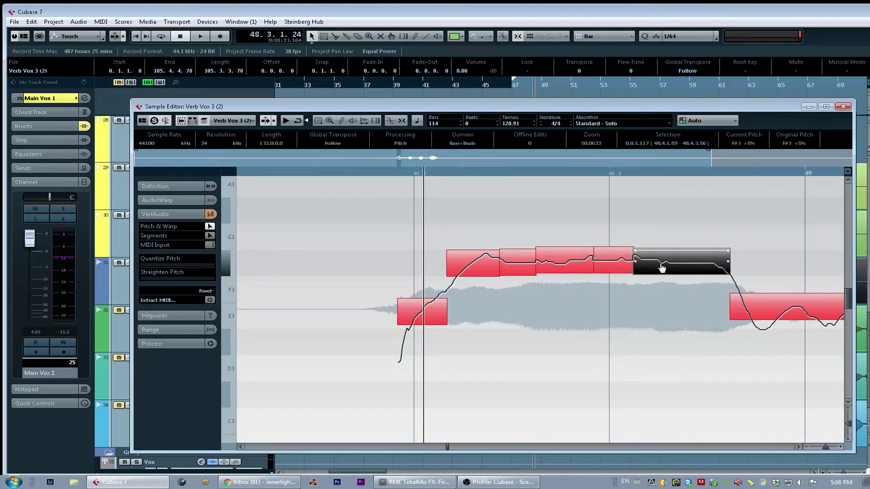
left_click(206, 236)
left_click(669, 274)
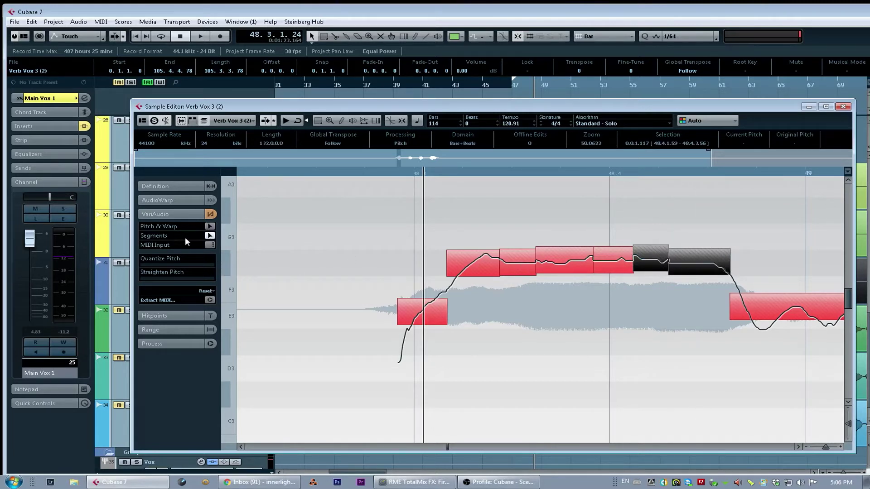
left_click(209, 226)
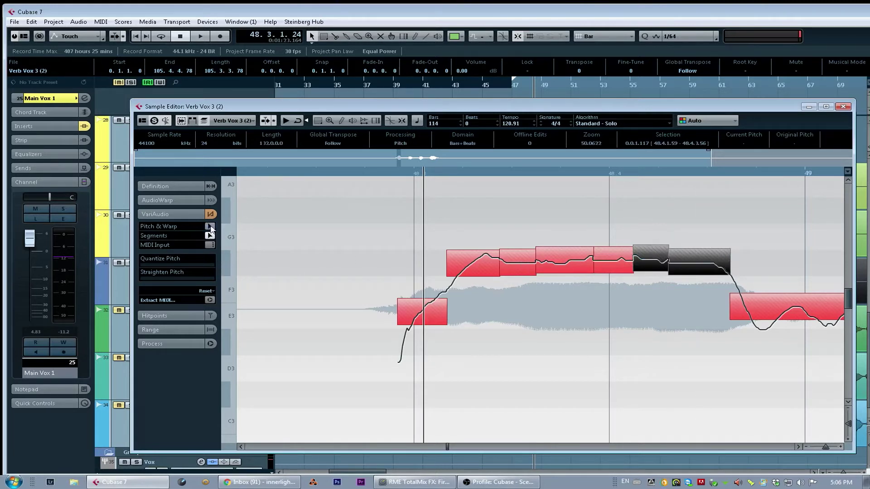
left_click(651, 269)
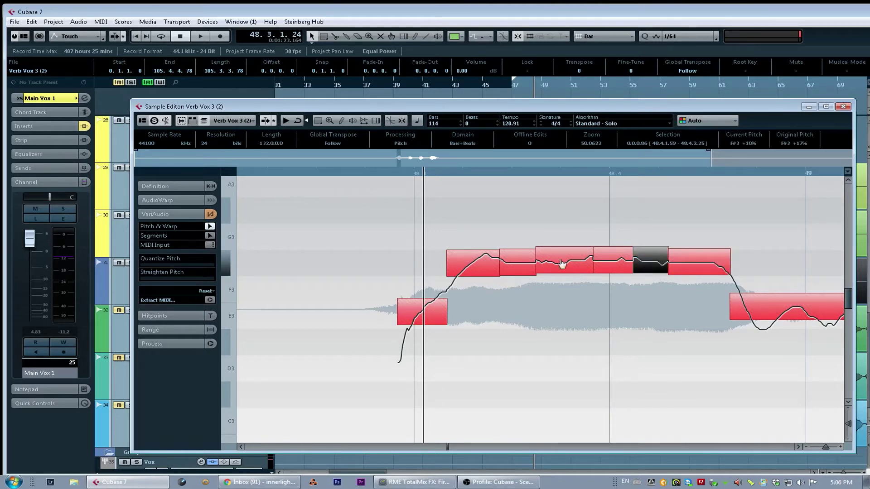
left_click(654, 270)
left_click_drag(717, 274, 444, 248)
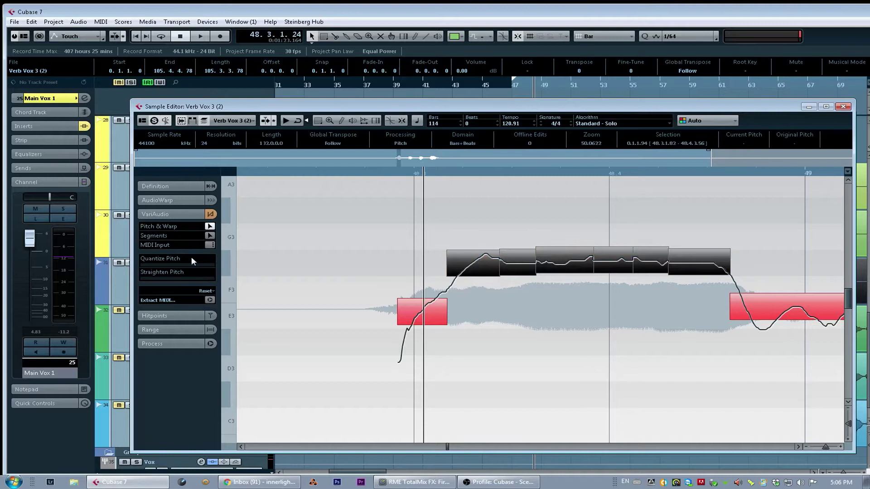
Split the long E3 segment and drag its right F3 half down to E3
scroll(666, 340, "right", 4)
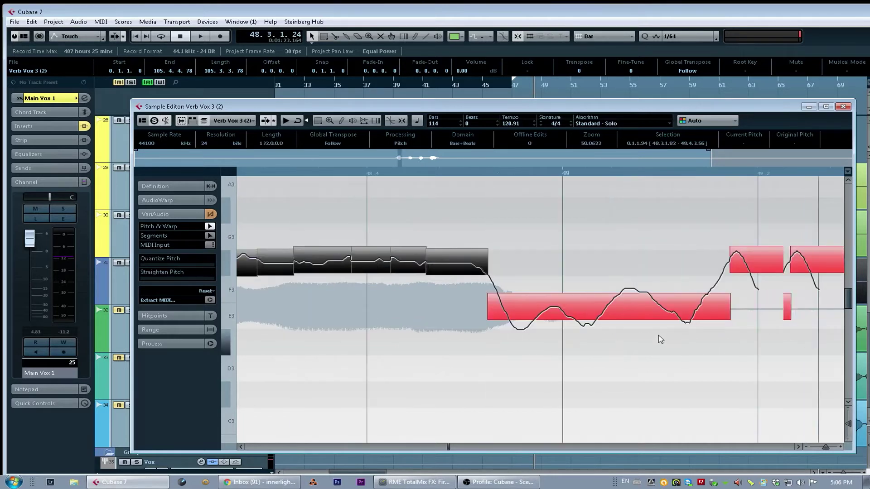
left_click(553, 339)
left_click(557, 318)
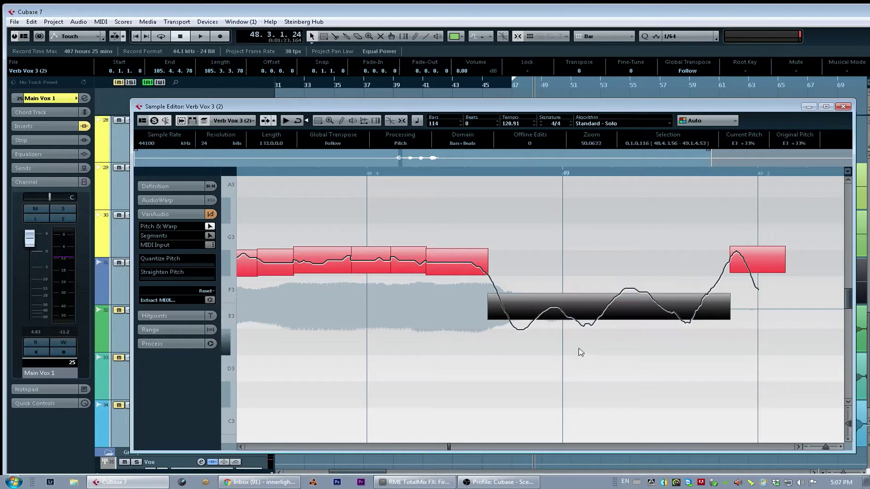
left_click(604, 323, "alt")
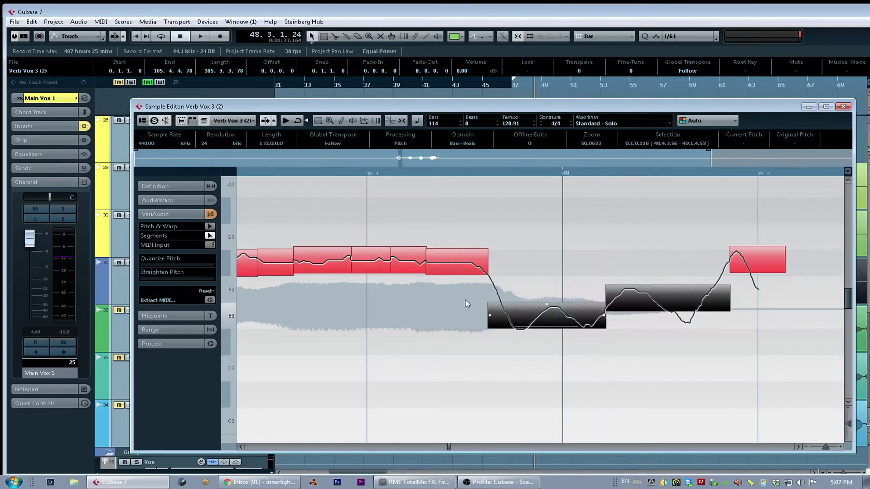
left_click(260, 228)
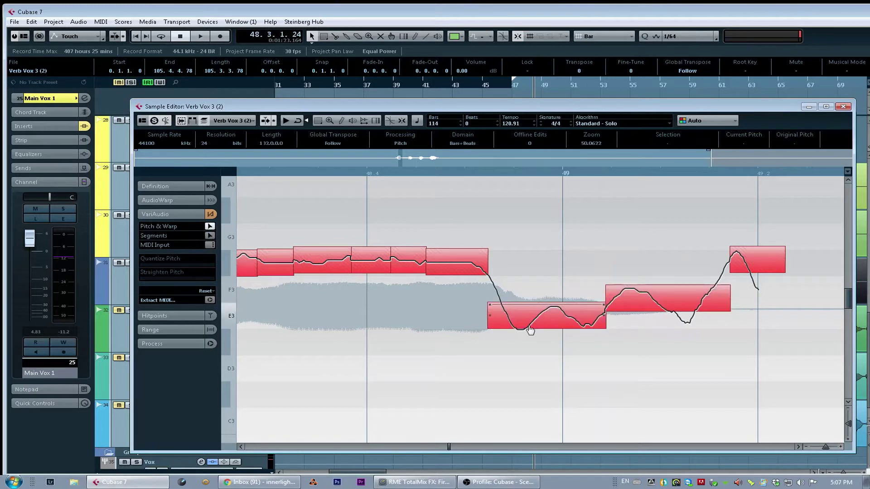
left_click(544, 317)
left_click(672, 303)
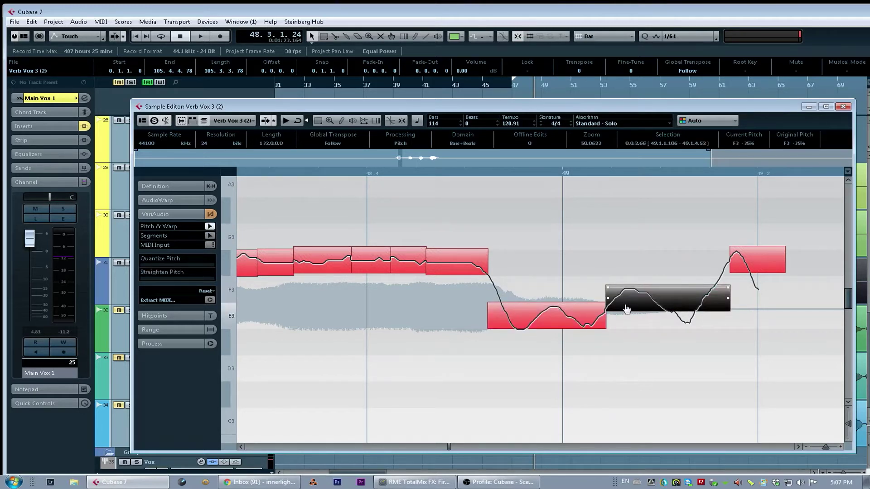
left_click_drag(648, 310, 655, 330)
Audition the edit, zoom out and marquee-select the six high-note segments
left_click(290, 174)
key("space")
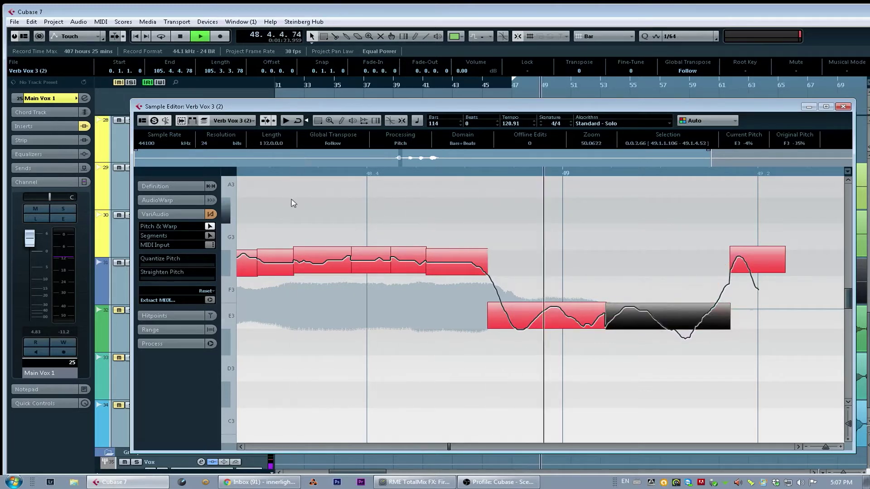
key("g")
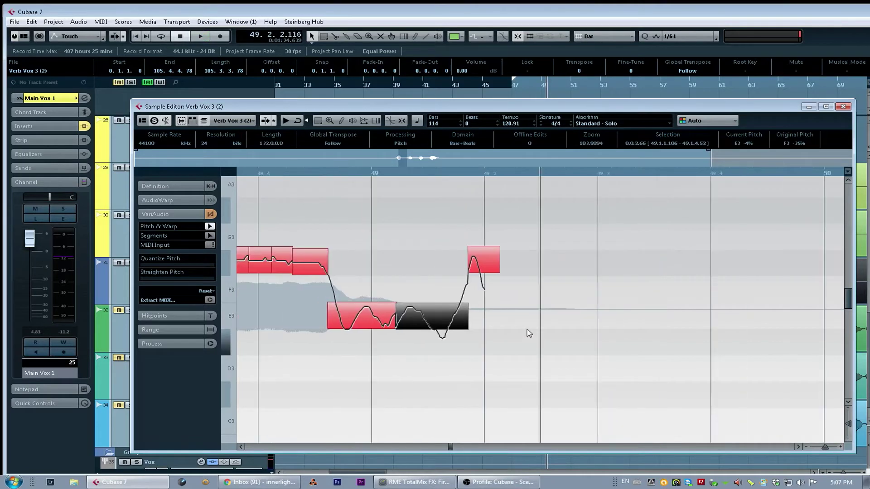
left_click(524, 274)
left_click_drag(524, 274, 340, 262)
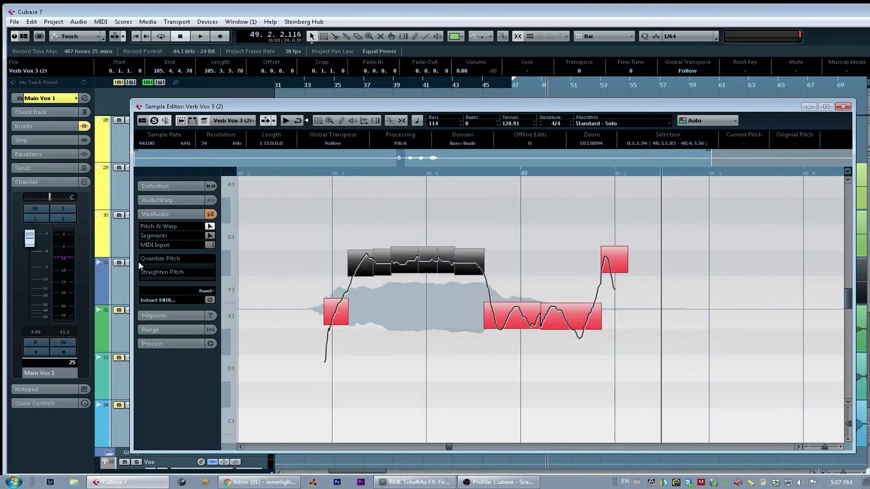
Raise Quantize Pitch and Straighten Pitch slightly and play back the result
left_click_drag(141, 268, 148, 278)
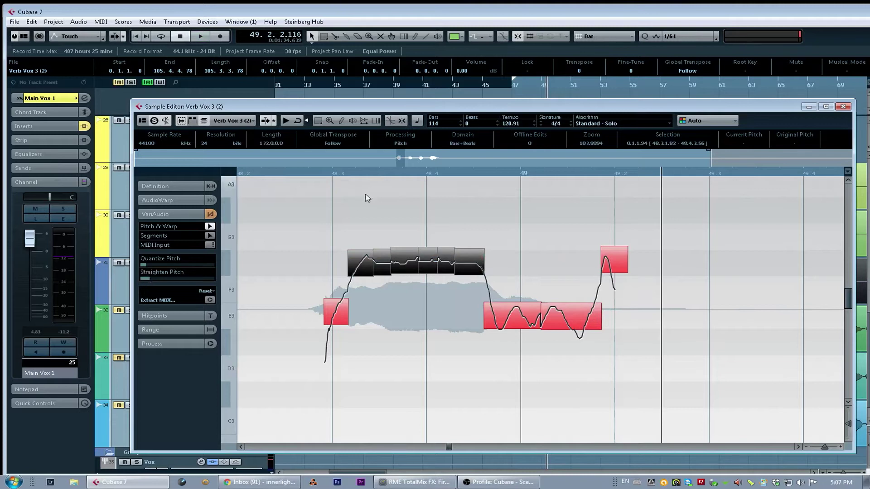
left_click(299, 176)
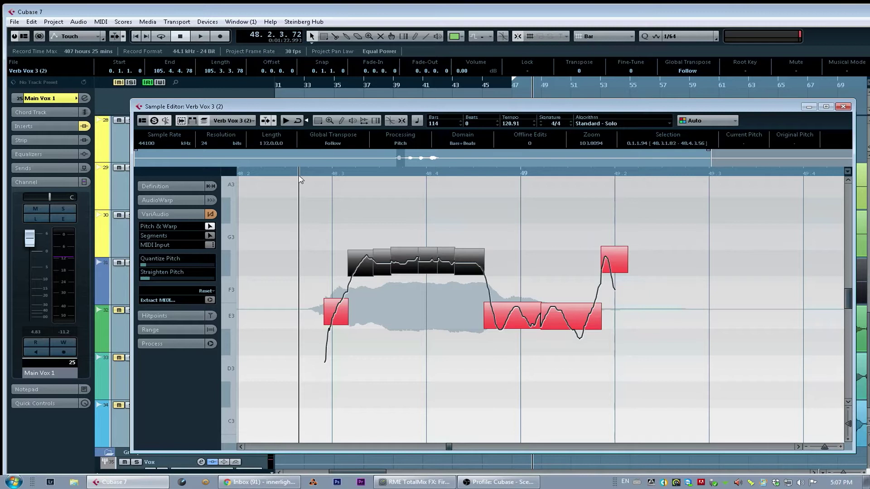
key("space")
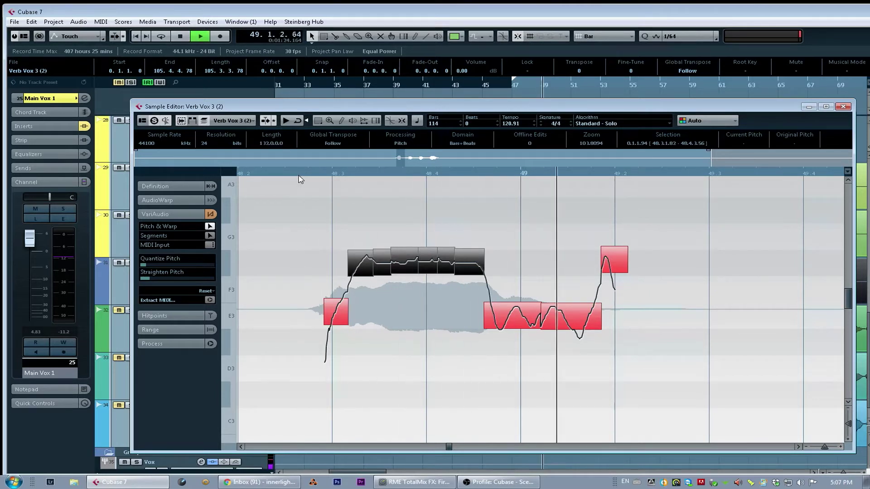
key("space")
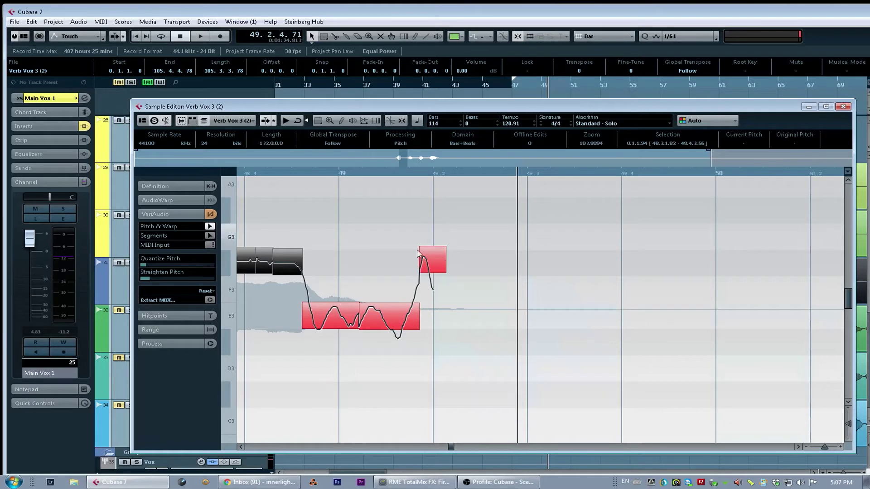
Audition the next phrase, then try lowering the small G3 note and undo it
scroll(465, 267, "right", 6)
scroll(462, 282, "up", 1)
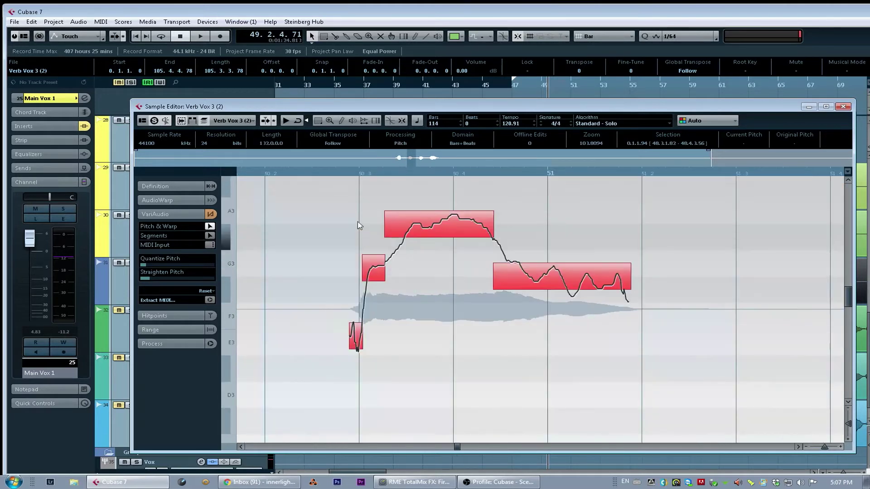
left_click(296, 174)
key("space")
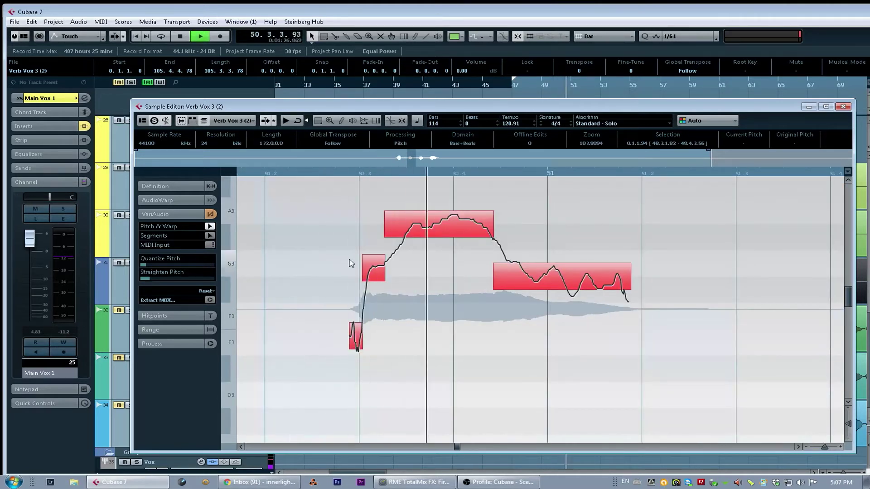
key("space")
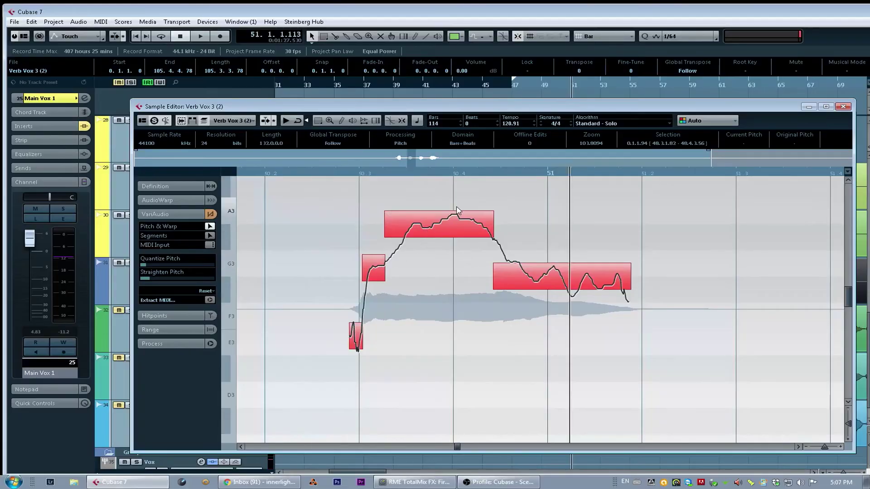
left_click(374, 277)
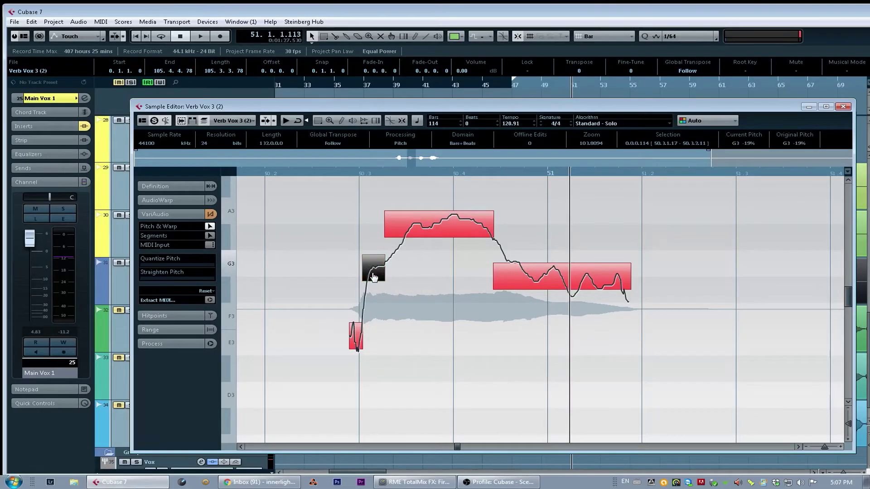
left_click_drag(375, 274, 377, 281)
key("ctrl+z")
Lower the high note toward G#3, split it, retune both halves, and close the editor
left_click(417, 235)
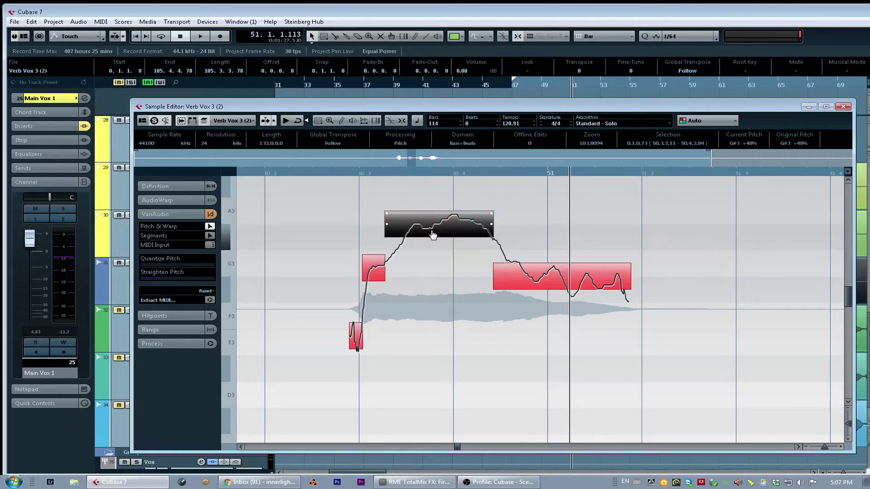
left_click_drag(433, 235, 434, 248)
left_click(209, 236)
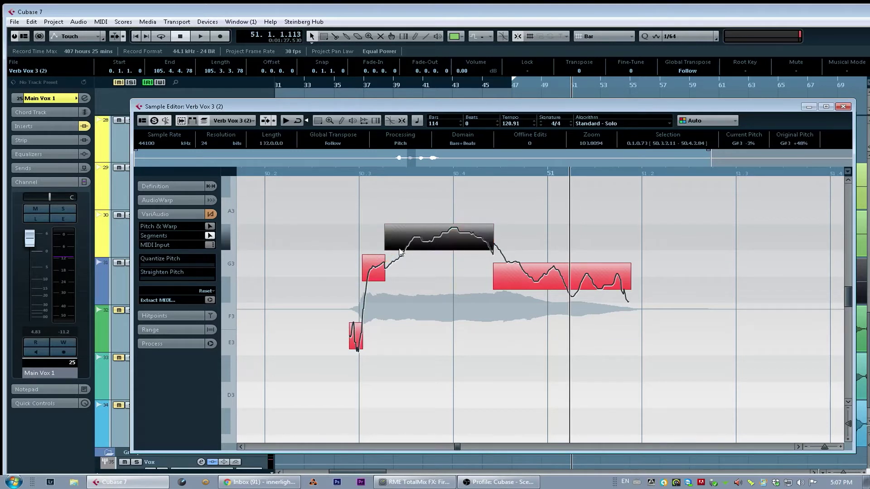
left_click(438, 242, "alt")
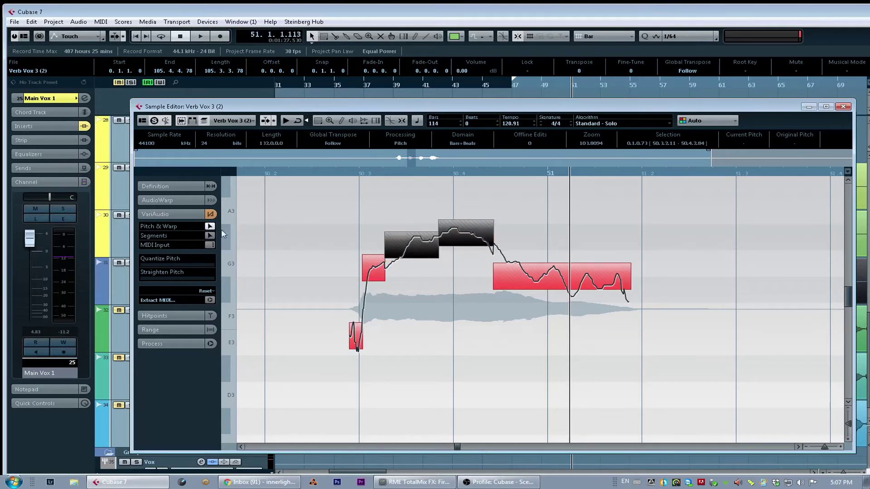
left_click(210, 226)
left_click_drag(413, 255, 411, 246)
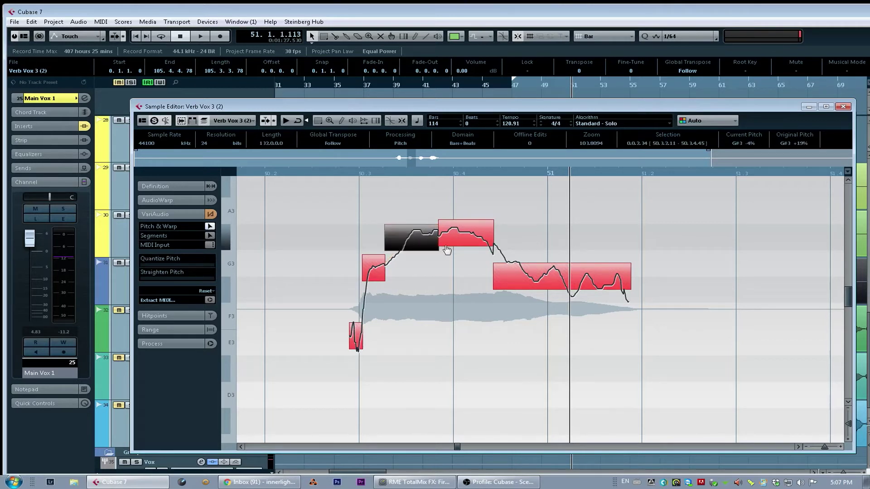
left_click_drag(474, 246, 479, 252)
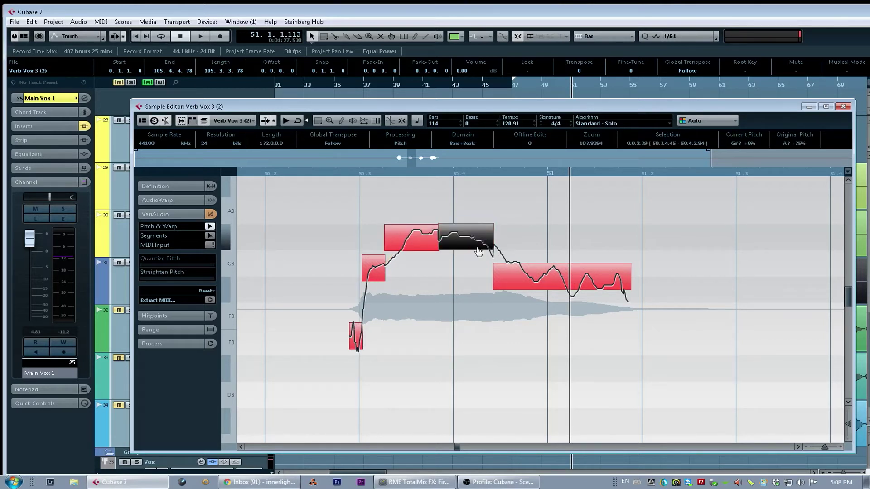
left_click(540, 285)
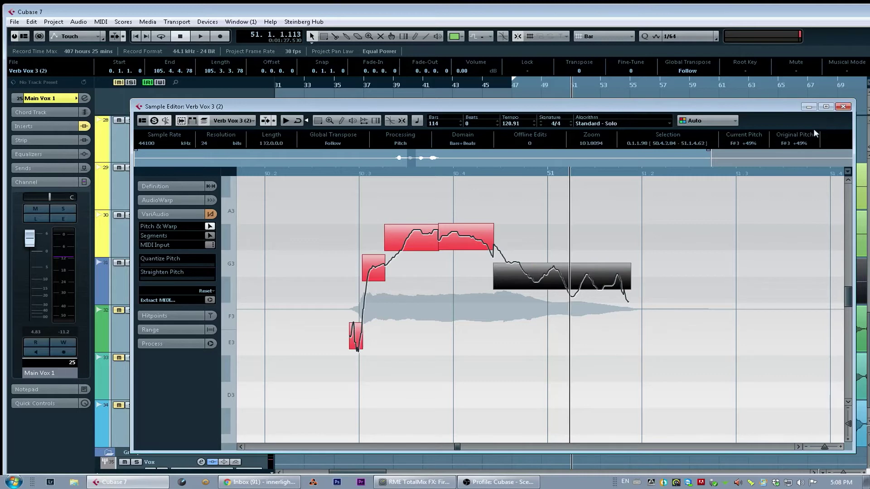
key("Return")
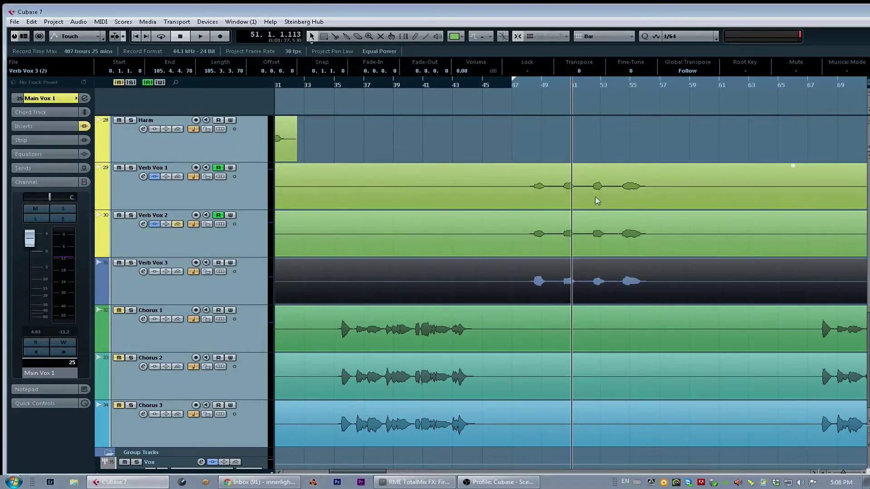
Select only the Verb Vox 3 event, play from bar 47, then set the cursor at bar 50
left_click(597, 201, "shift")
left_click(590, 225, "shift")
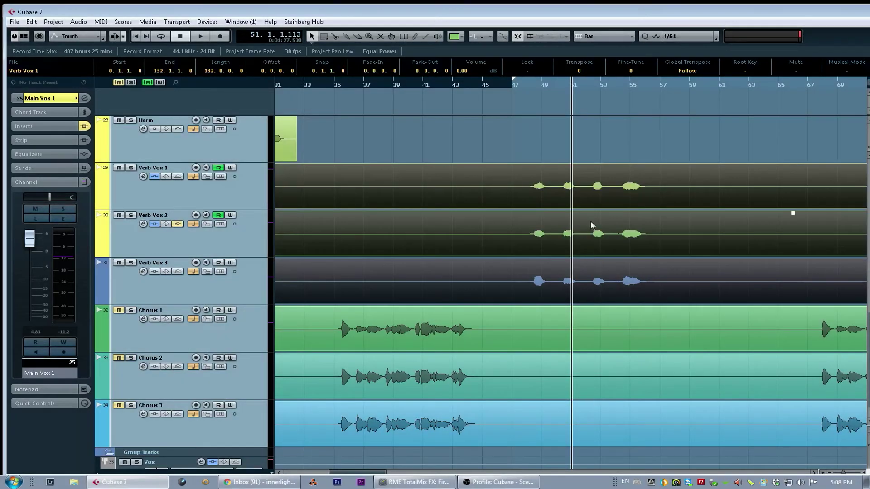
left_click(584, 151)
left_click(537, 286)
left_click(527, 85)
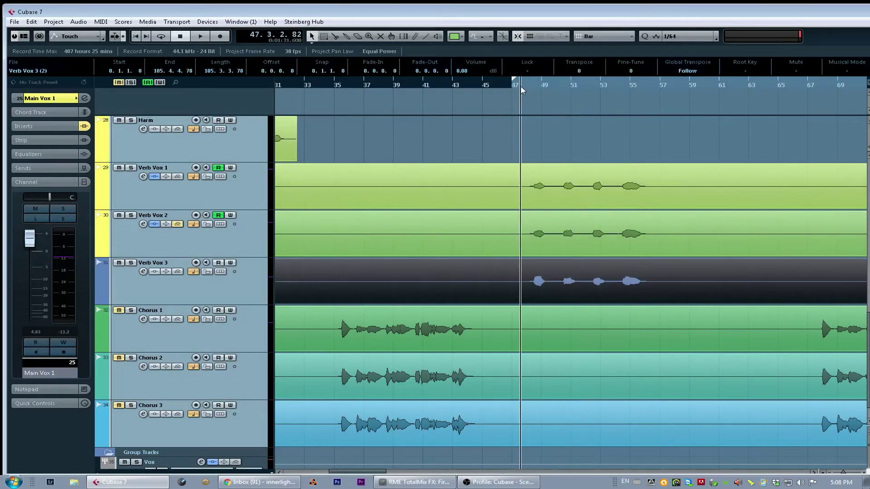
key("space")
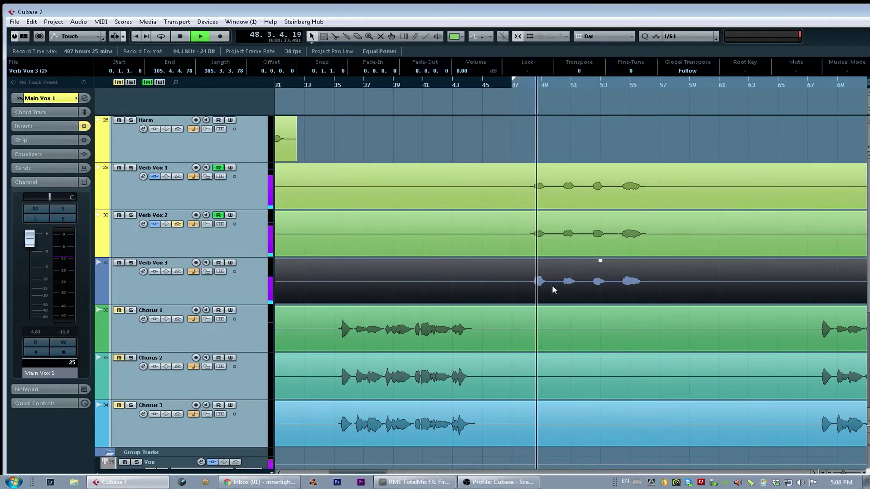
key("space")
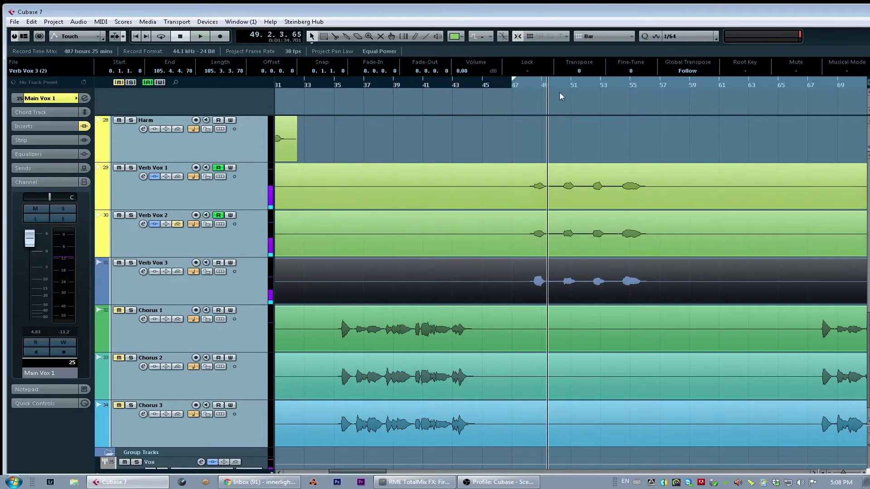
left_click(559, 90)
Zoom in around bar 50, reopen Verb Vox 3 and play its phrase
key("h")
double_click(576, 274)
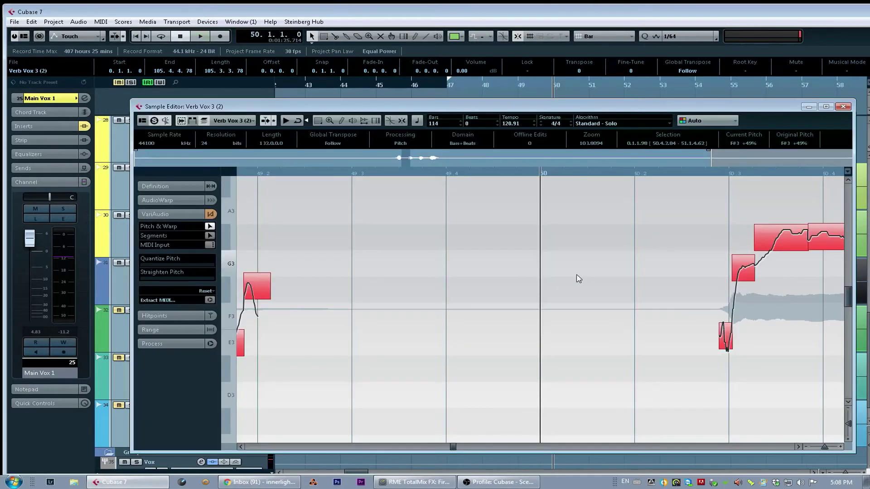
key("space")
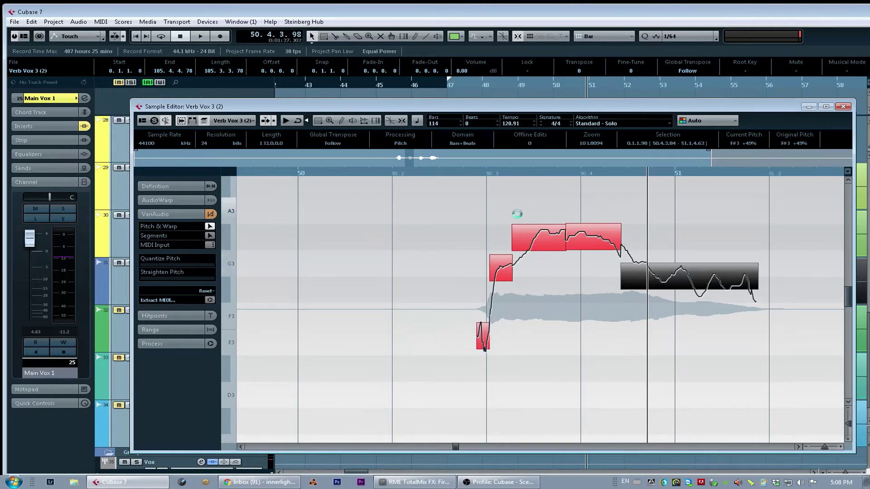
left_click(543, 238)
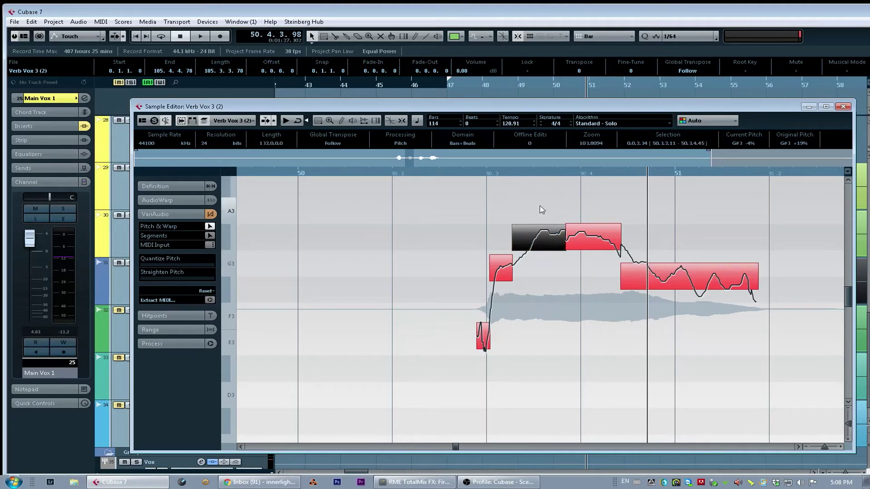
Cut the long final note segment into three pieces and audition the phrase
left_click(655, 285)
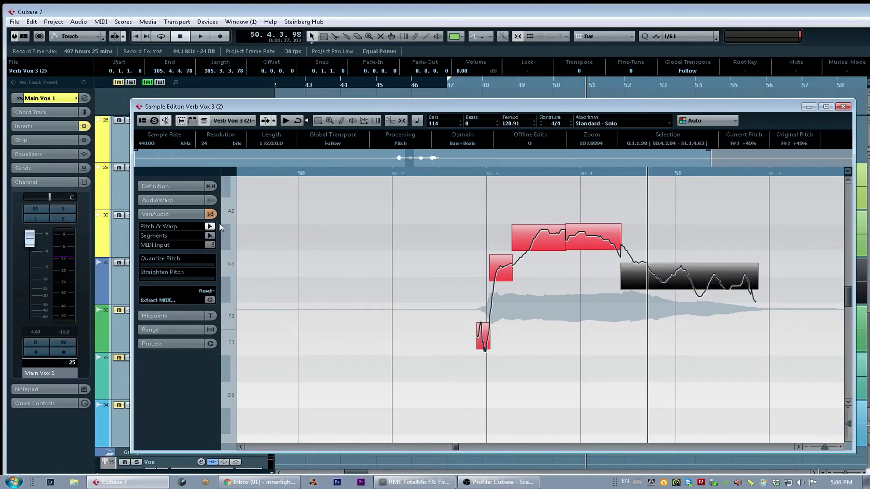
left_click(661, 289)
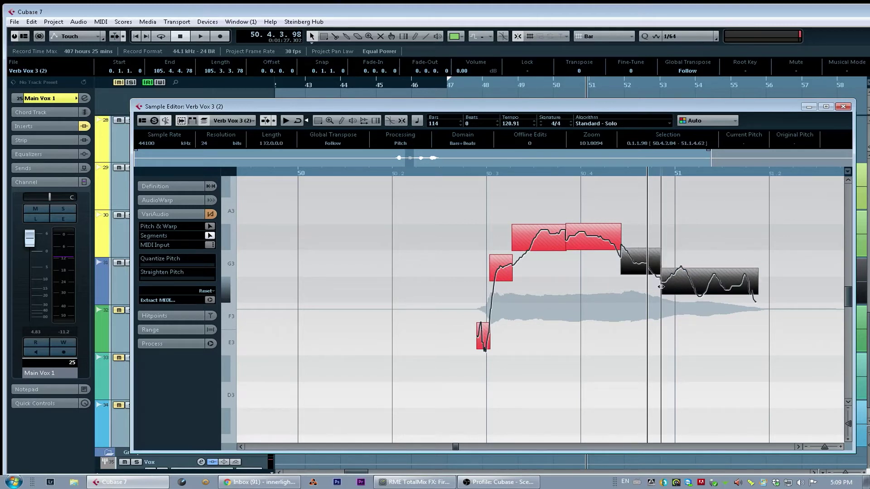
left_click(700, 295)
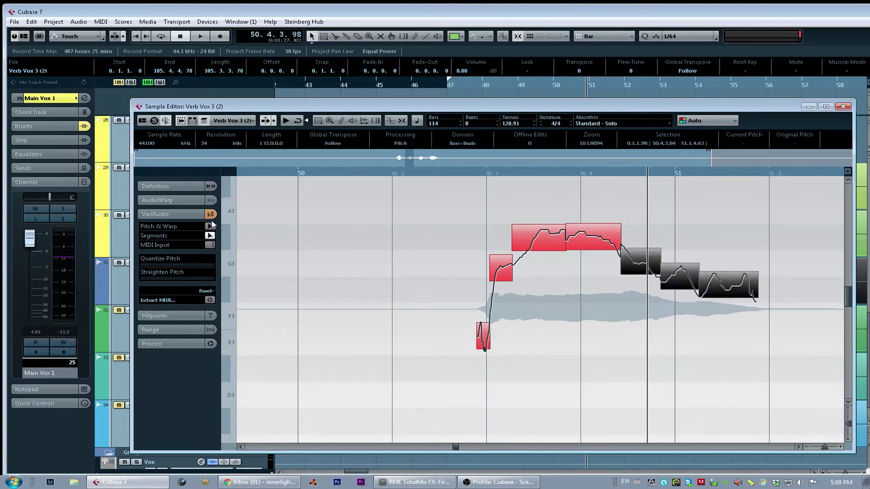
left_click(357, 225)
left_click(553, 246)
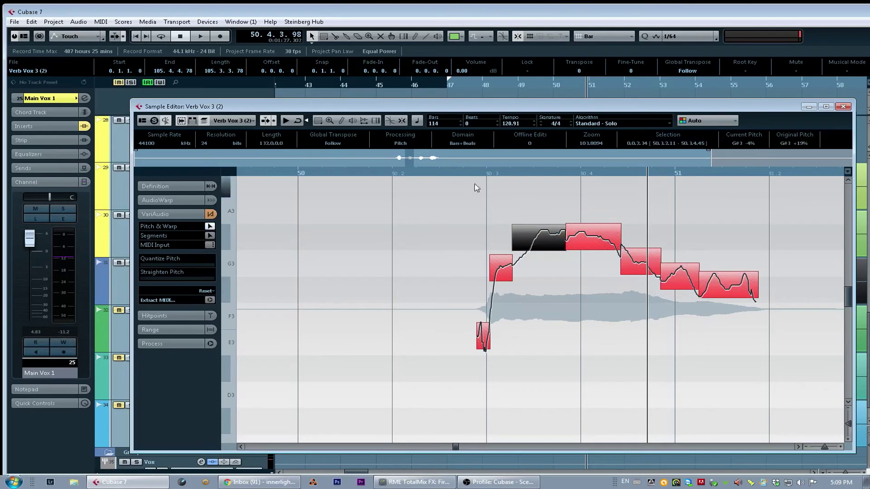
key("space")
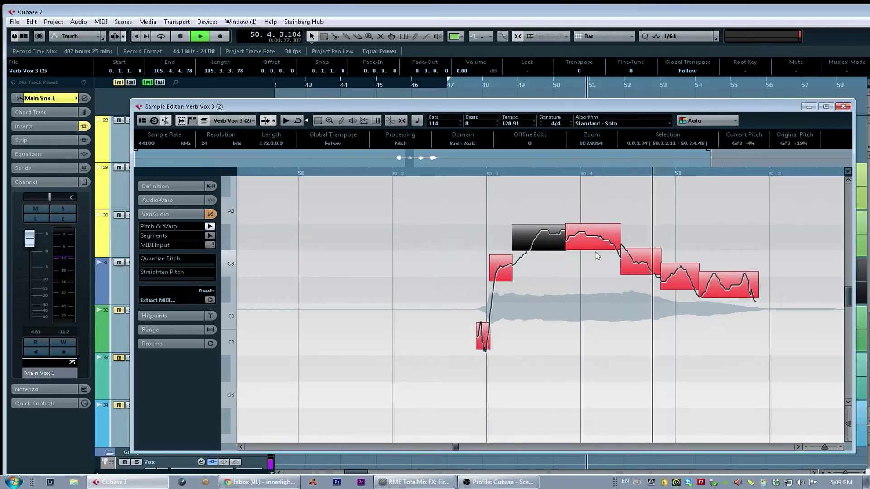
key("space")
Raise the first cut piece about a semitone and play back from bar 50
left_click_drag(643, 273, 727, 295)
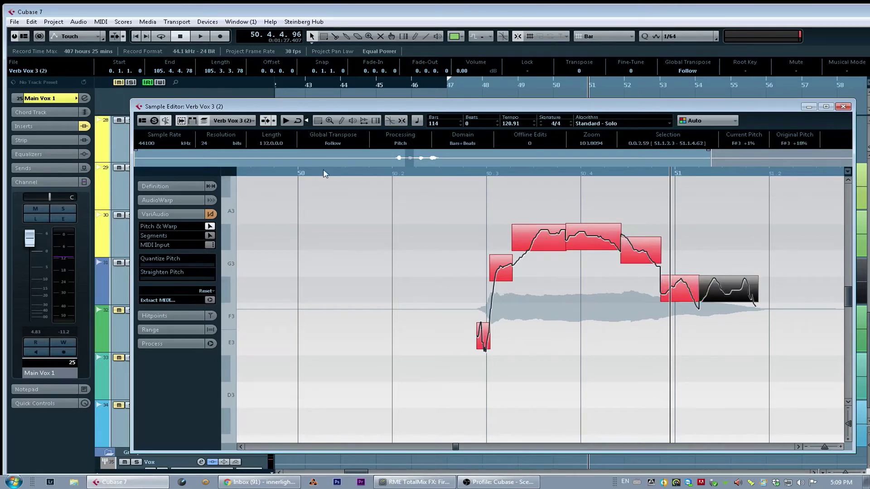
left_click(318, 174)
key("space")
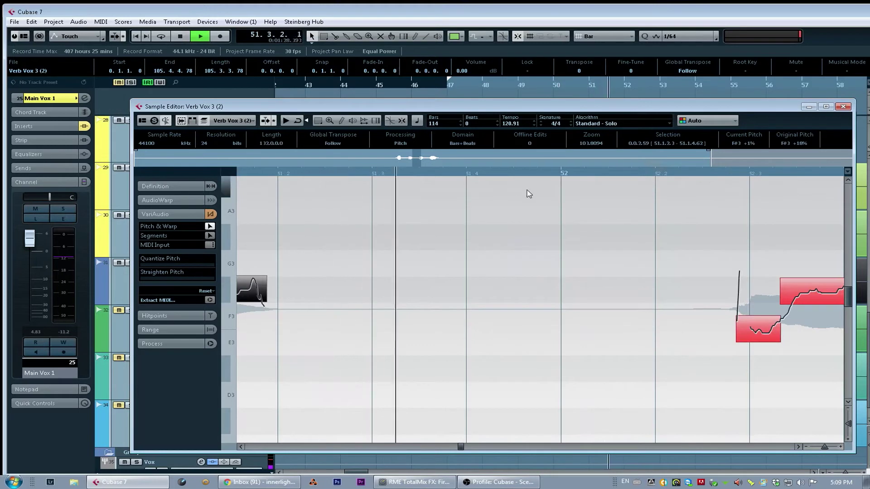
Audition the Verb Vox 3 phrase from the start of bar 52
key("space")
key("space")
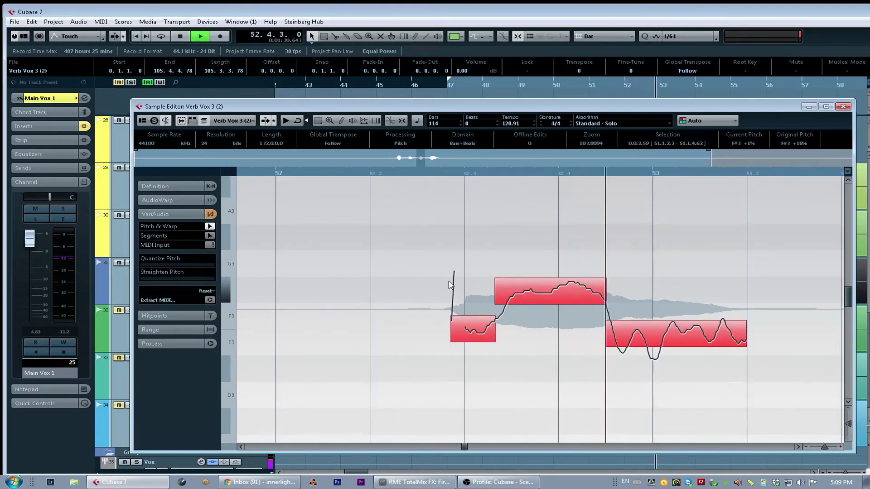
key("space")
left_click(525, 295)
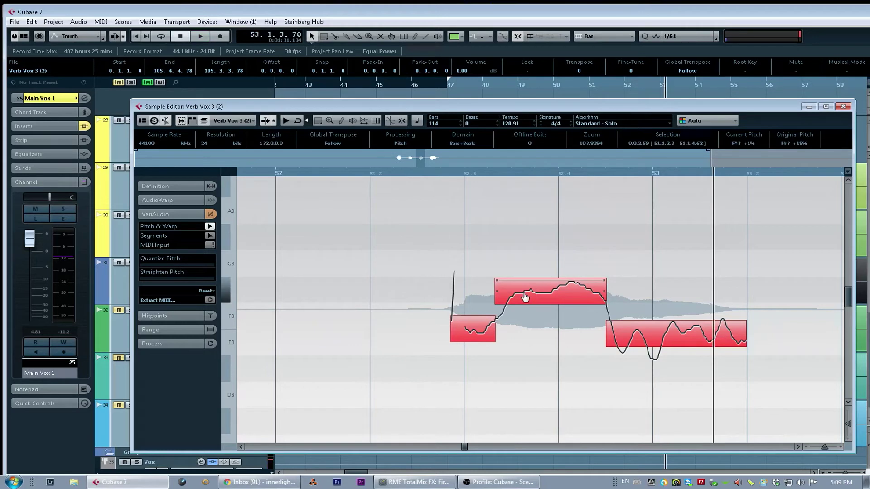
left_click(463, 258)
left_click(289, 172)
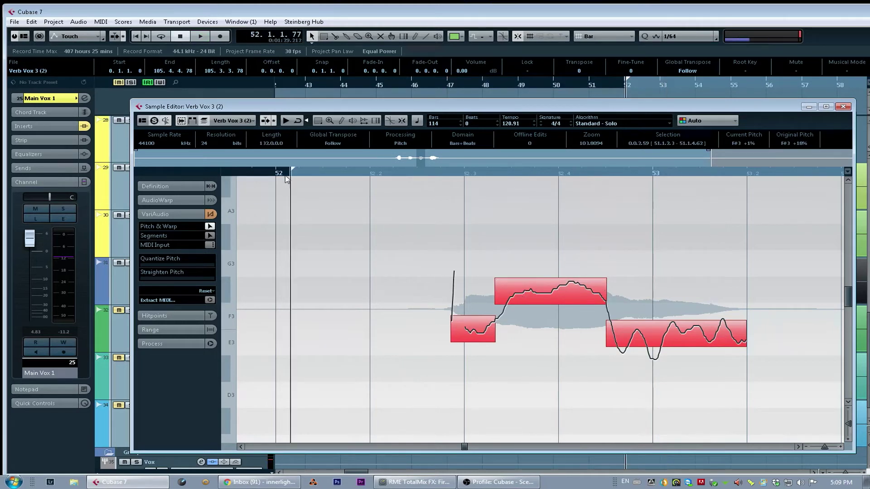
key("space")
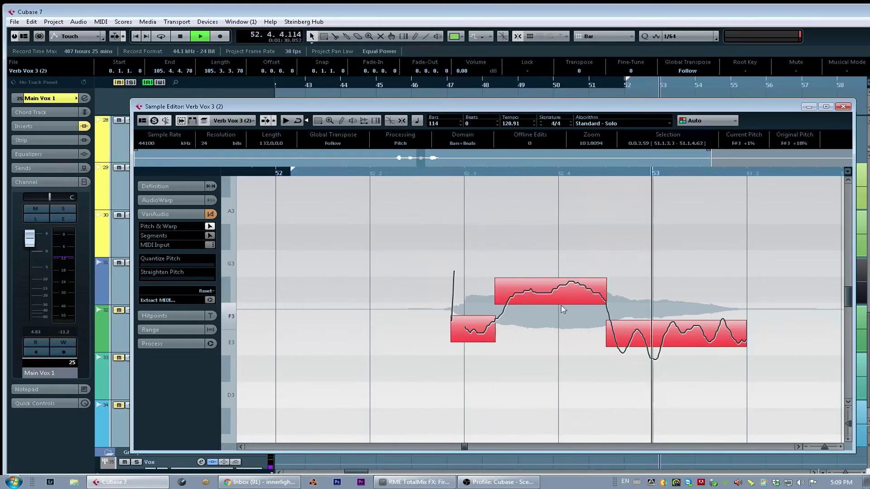
key("space")
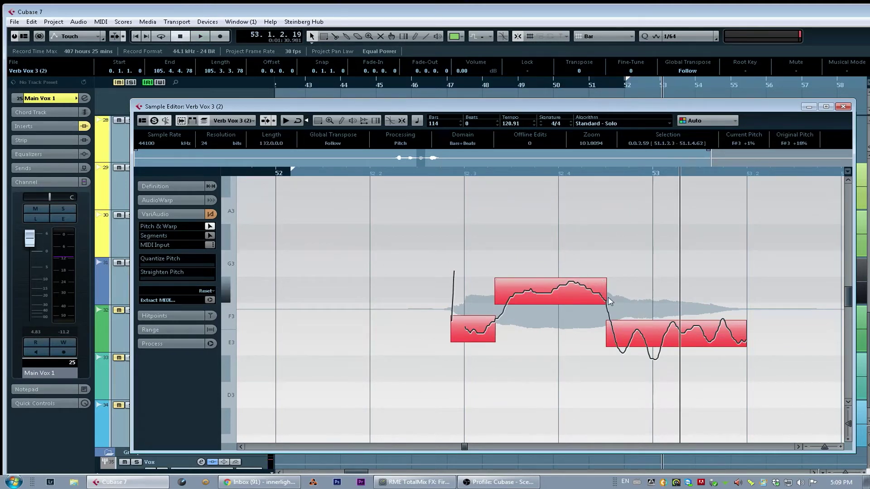
In Segments mode, cut the long middle note into three pieces
left_click(210, 235)
left_click(534, 305)
left_click(555, 304)
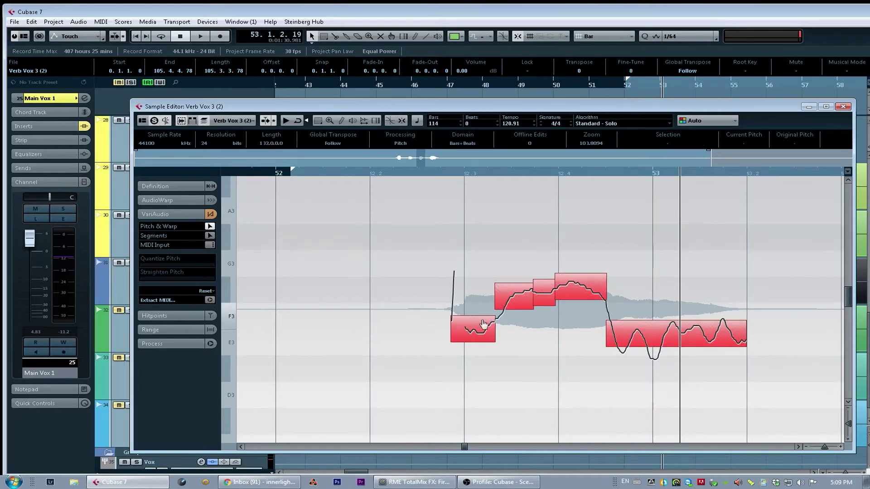
left_click(515, 305)
left_click(545, 302)
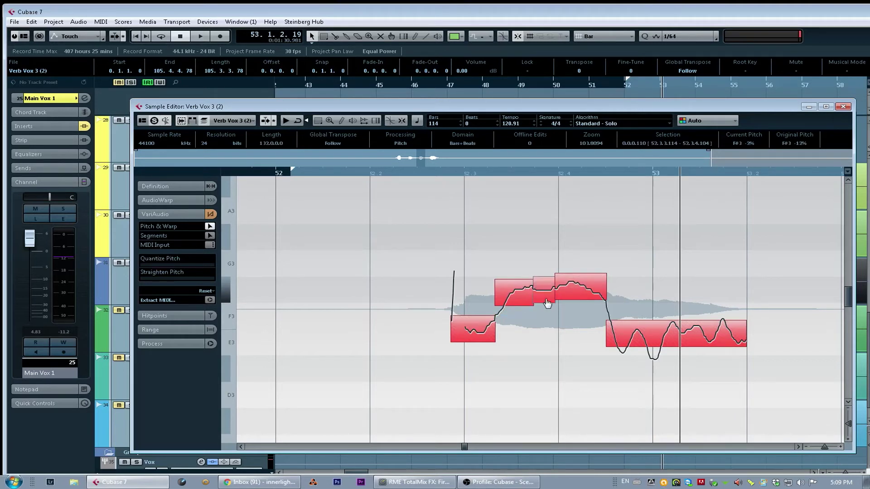
left_click(513, 304)
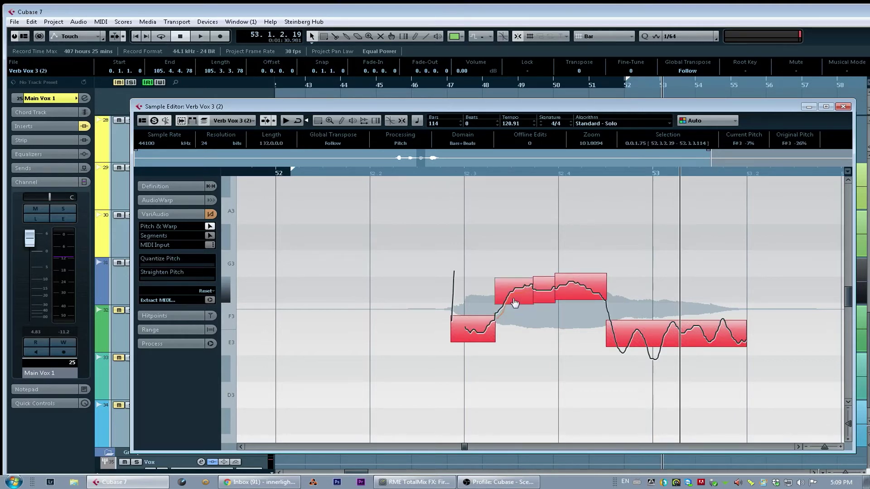
left_click(579, 296)
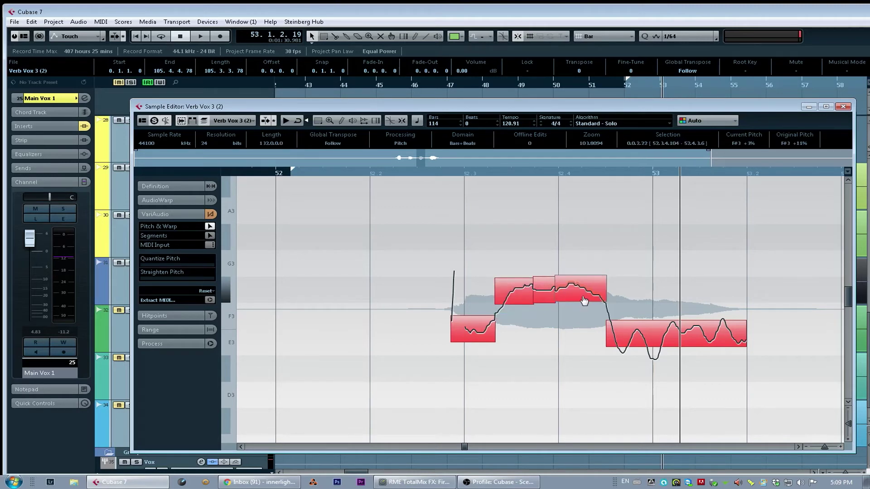
Drag the last and first notes so they centre on E3
left_click(637, 347)
left_click_drag(636, 347, 671, 349)
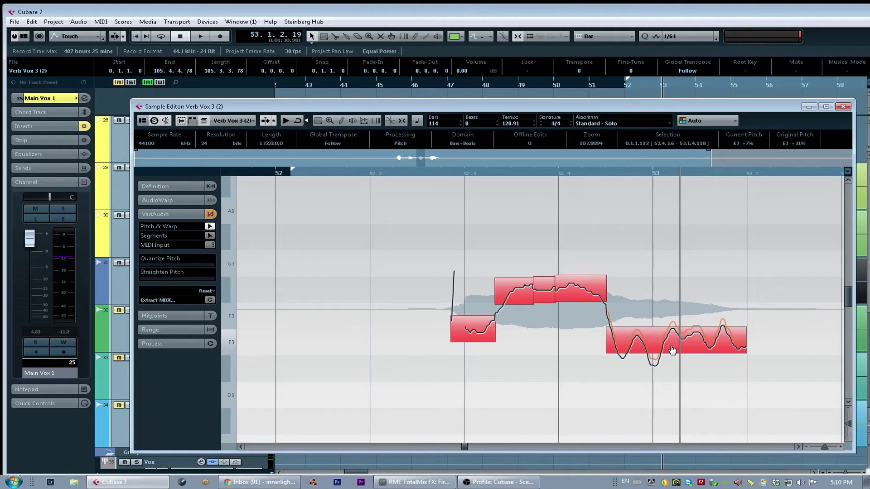
left_click(477, 340)
left_click(477, 339)
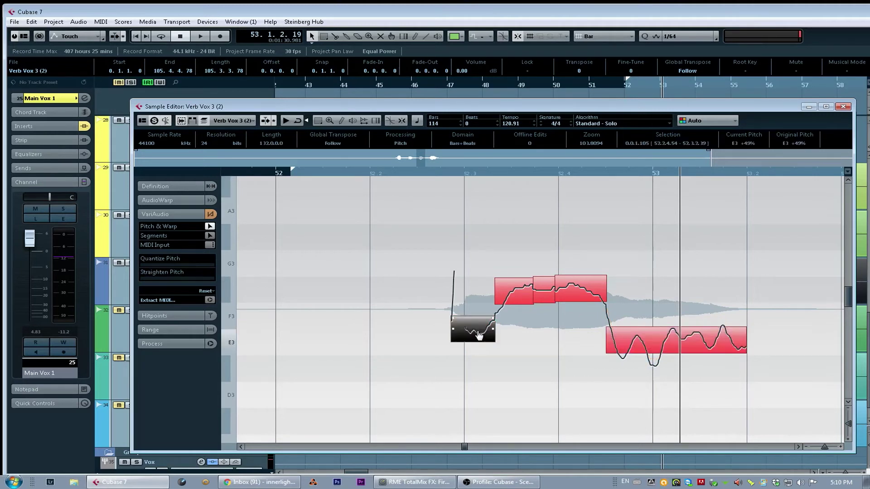
left_click_drag(475, 336, 474, 354)
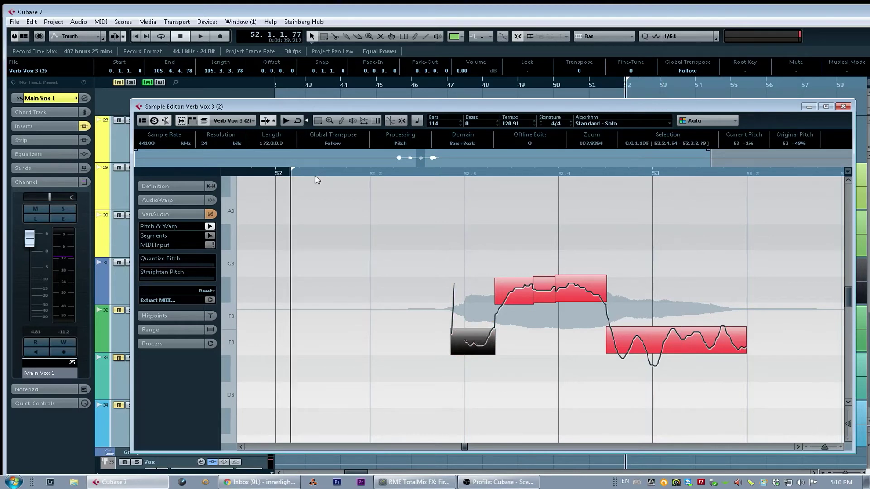
scroll(318, 180, "left", 3)
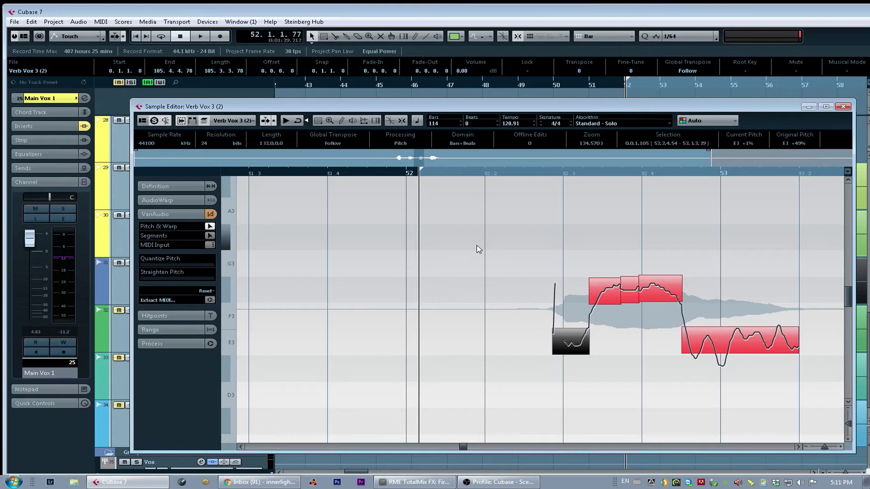
Play back the corrected bar 52 phrase several times
key("space")
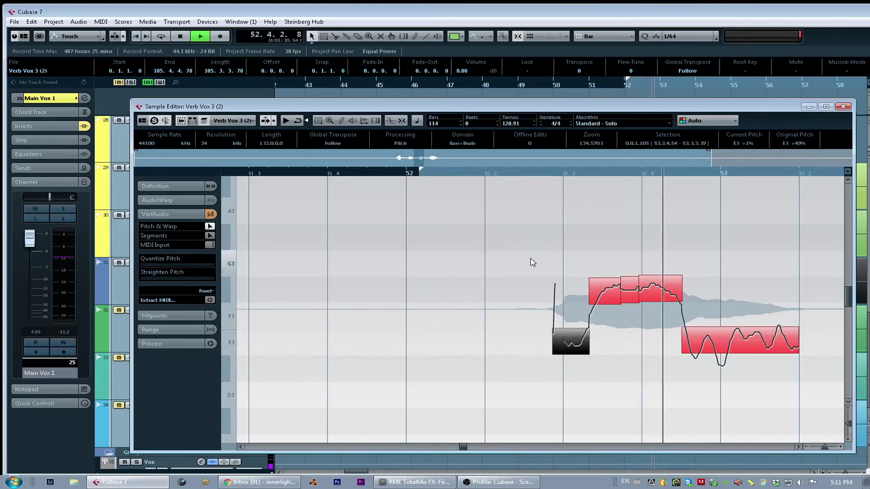
key("space")
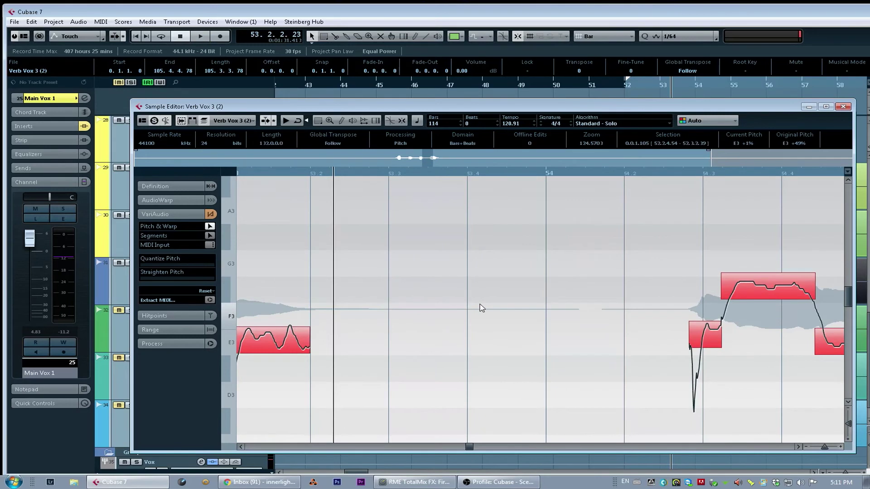
key("space")
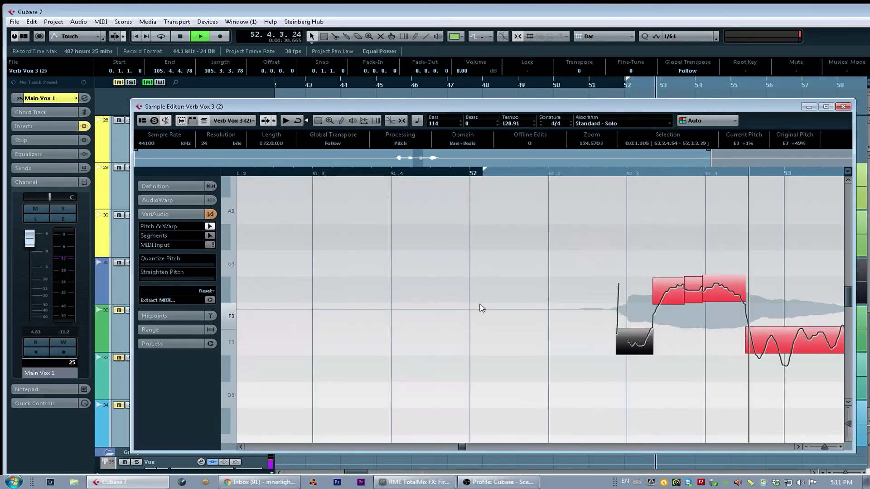
key("space")
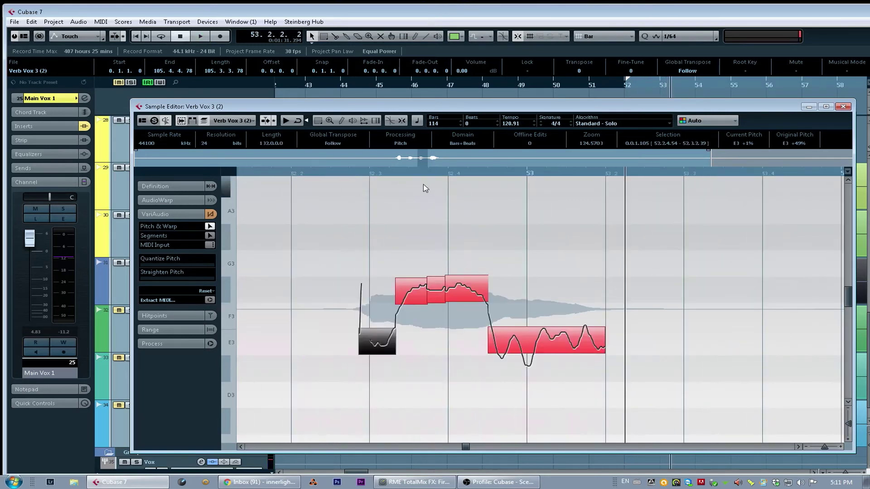
key("space")
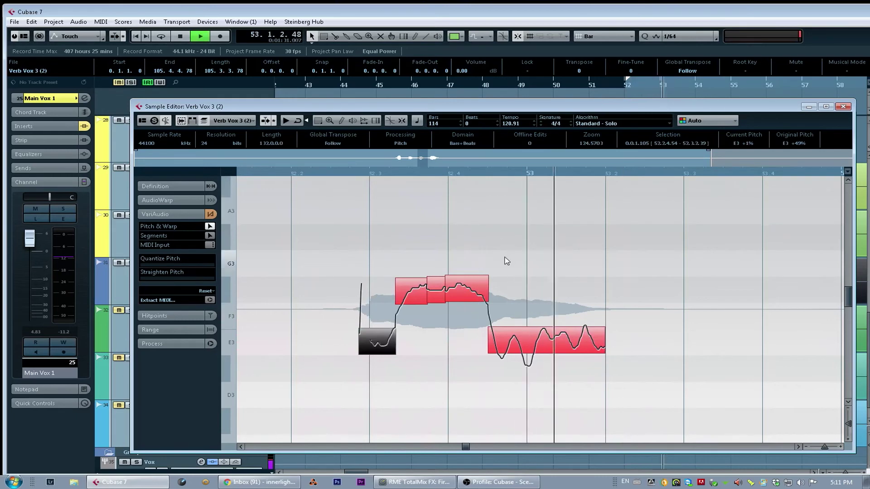
key("space")
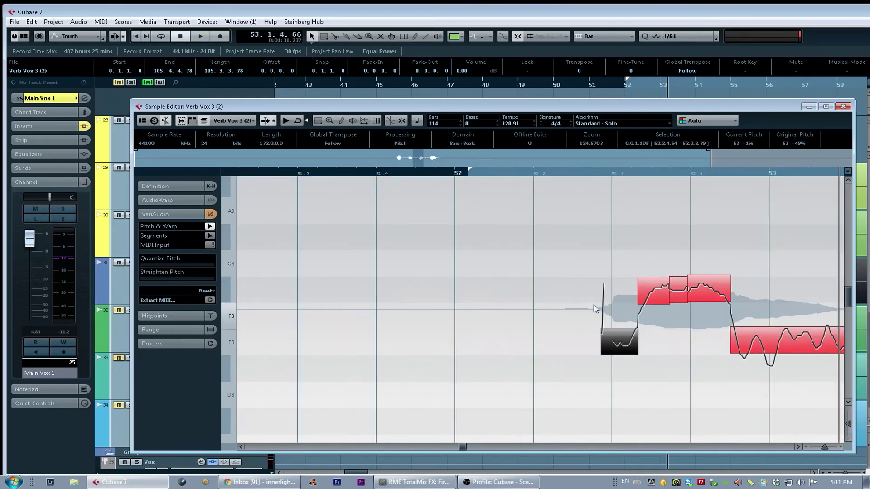
Audition the next phrase from bar 54
scroll(595, 310, "right", 5)
left_click(277, 172)
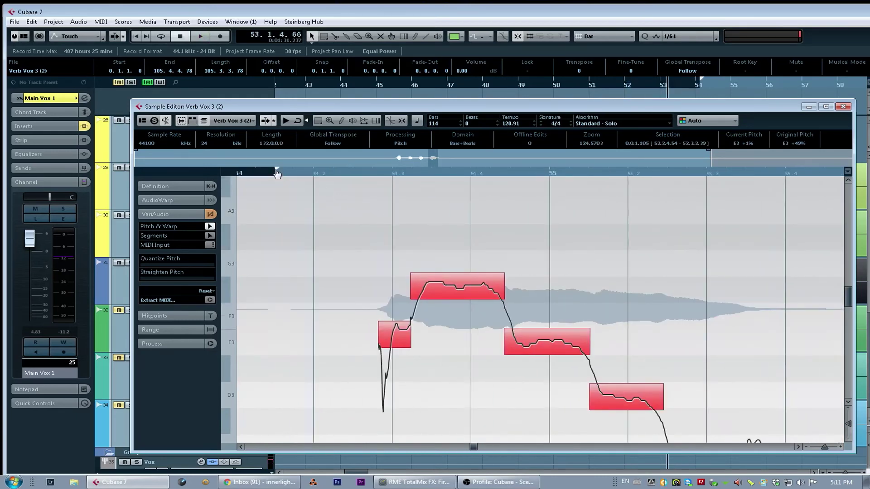
key("space")
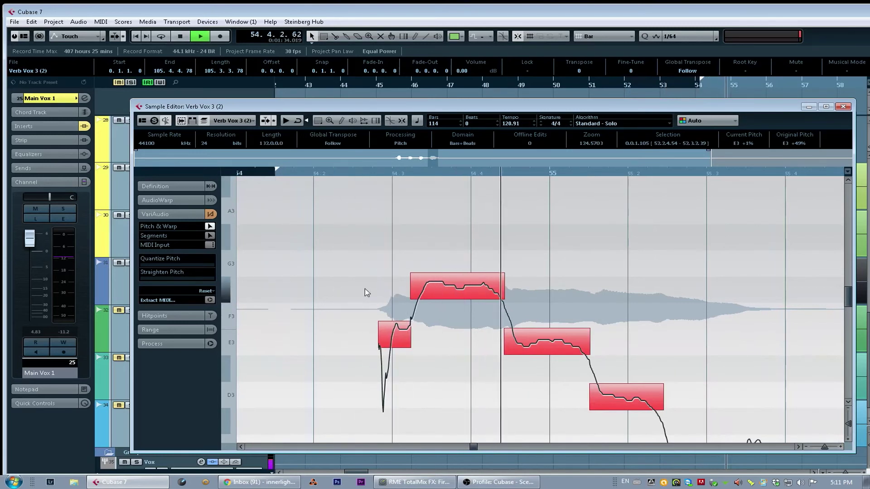
scroll(399, 271, "down", 3)
scroll(421, 258, "up", 1)
key("space")
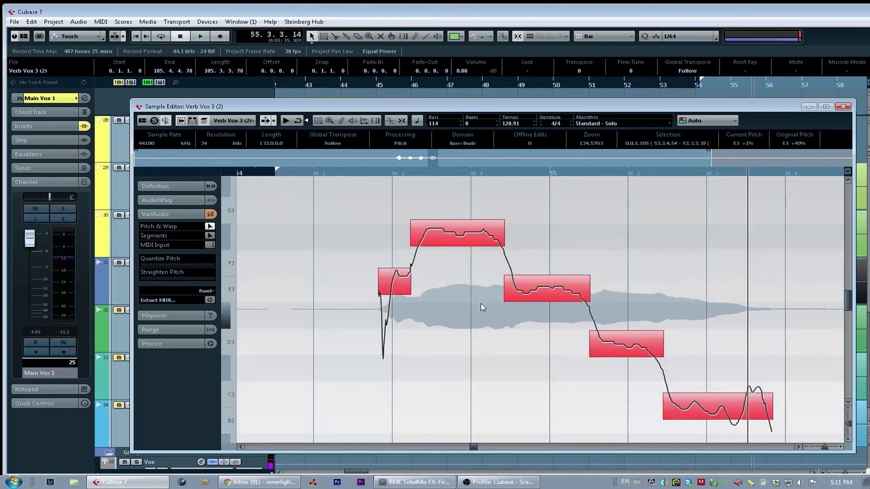
Cut the phrase's top note in two and lower its left half slightly
left_click(434, 248)
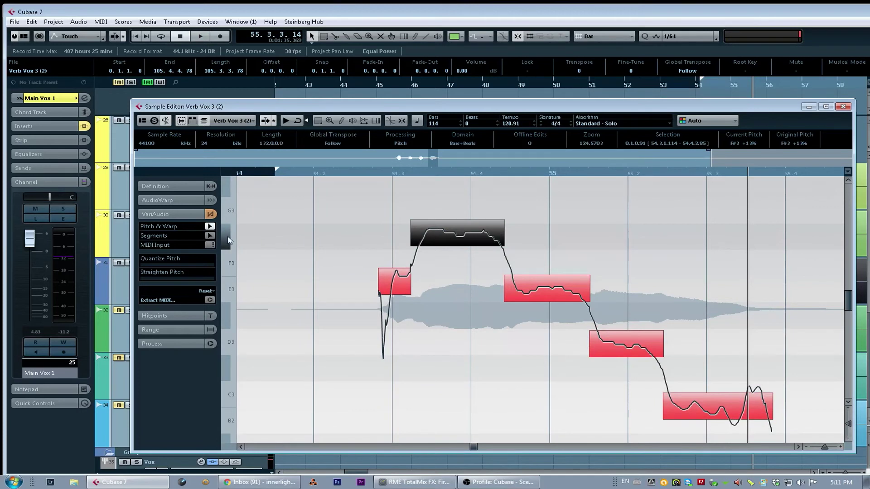
left_click(442, 245)
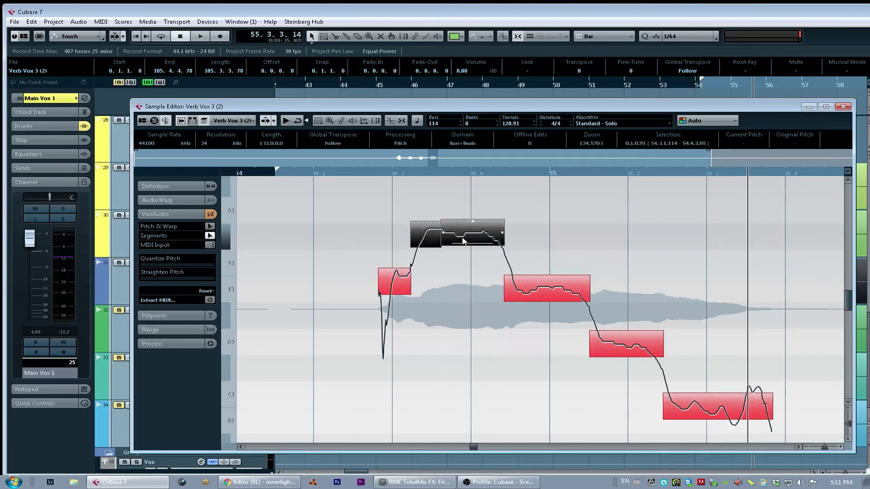
left_click(288, 233)
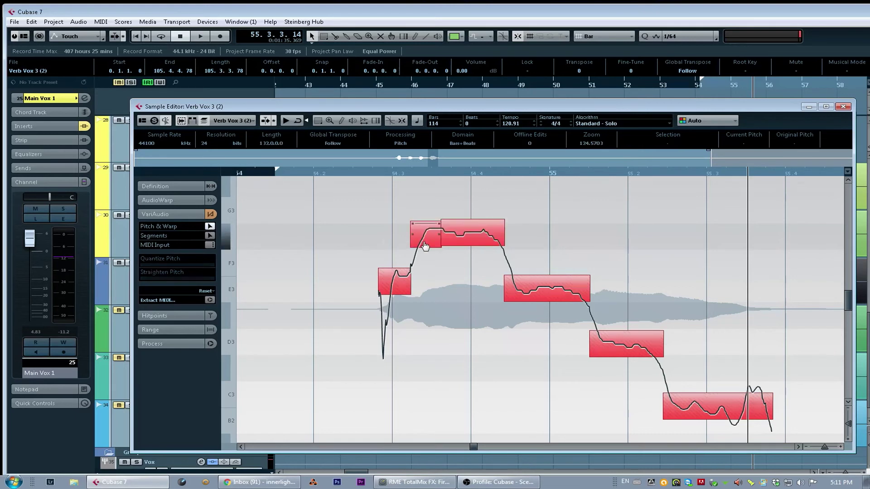
left_click_drag(425, 245, 467, 250)
left_click(466, 244)
Cut the following E3 note into two halves and raise the left half slightly
left_click(537, 304)
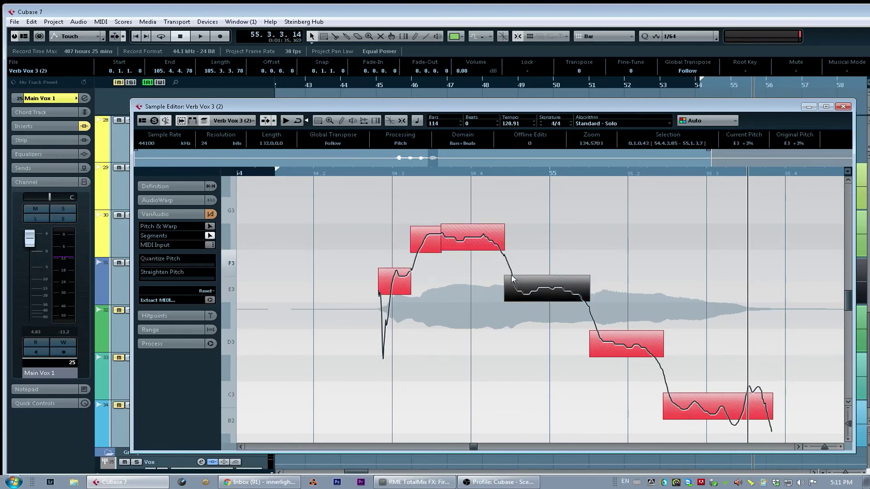
mouse_move(537, 300)
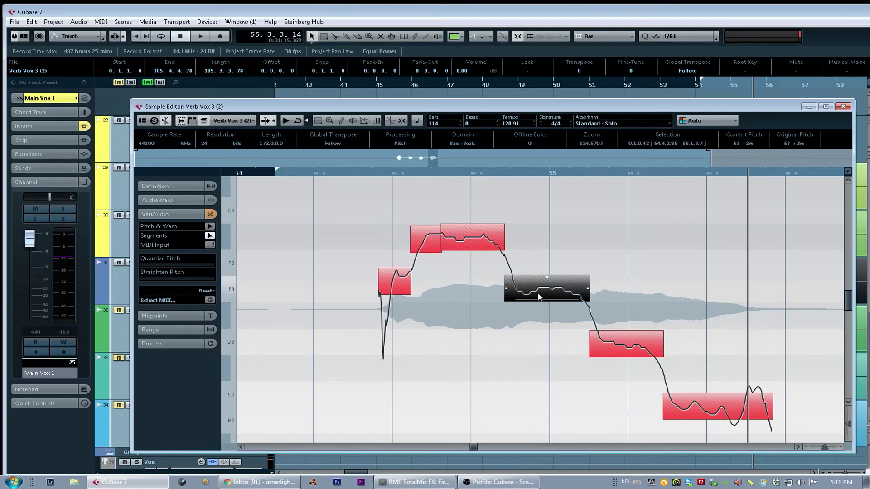
left_click(540, 297)
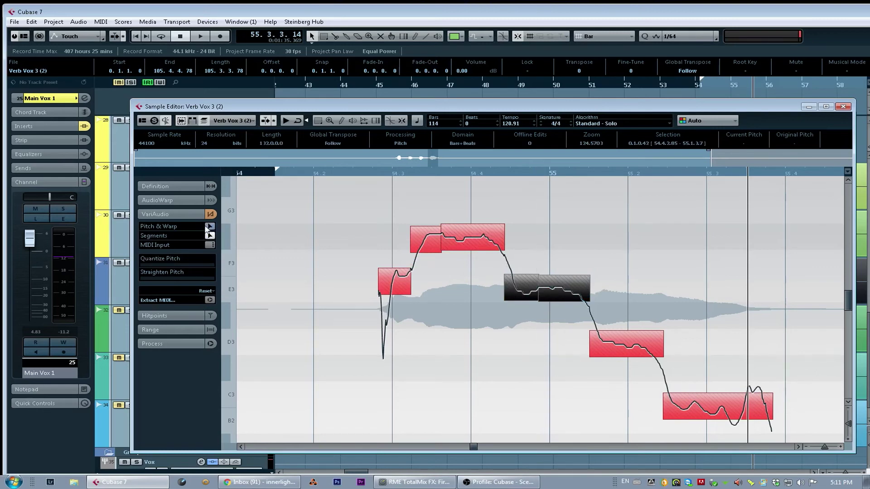
left_click(254, 238)
mouse_move(526, 297)
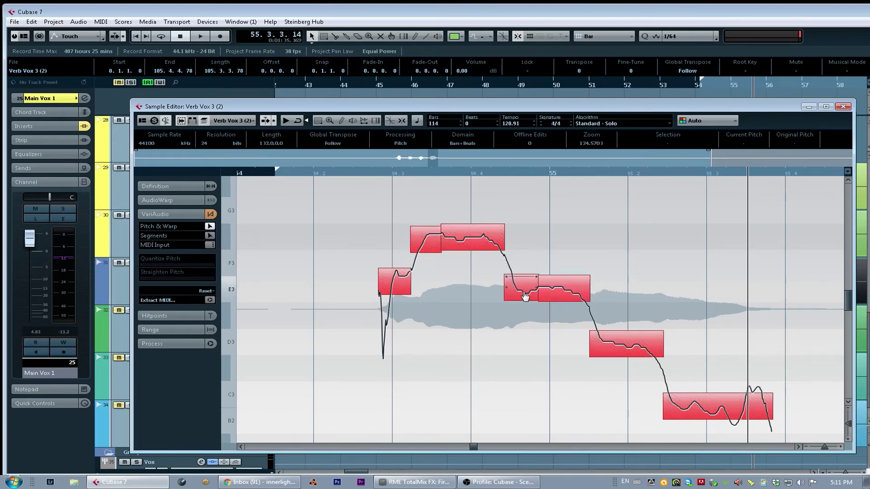
left_click_drag(524, 297, 560, 299)
left_click(558, 297)
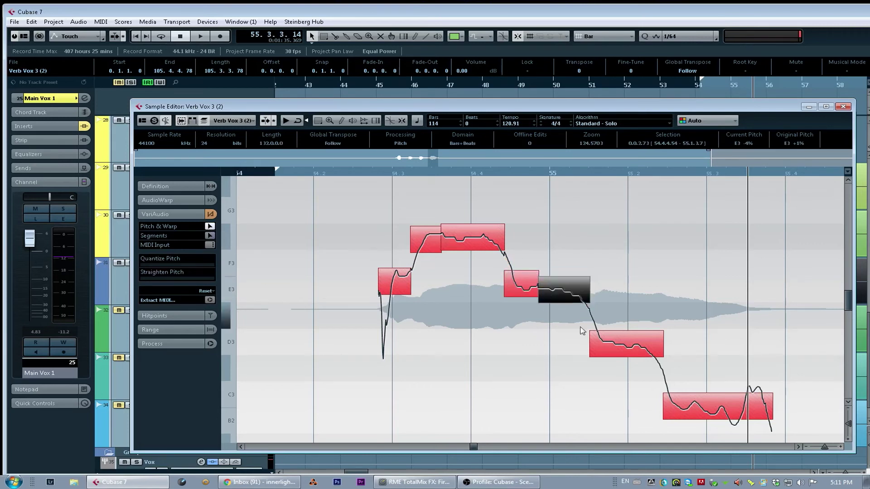
Nudge the D3 segment slightly sharper and the final C3 segment slightly lower
left_click(609, 352)
left_click_drag(612, 352, 613, 350)
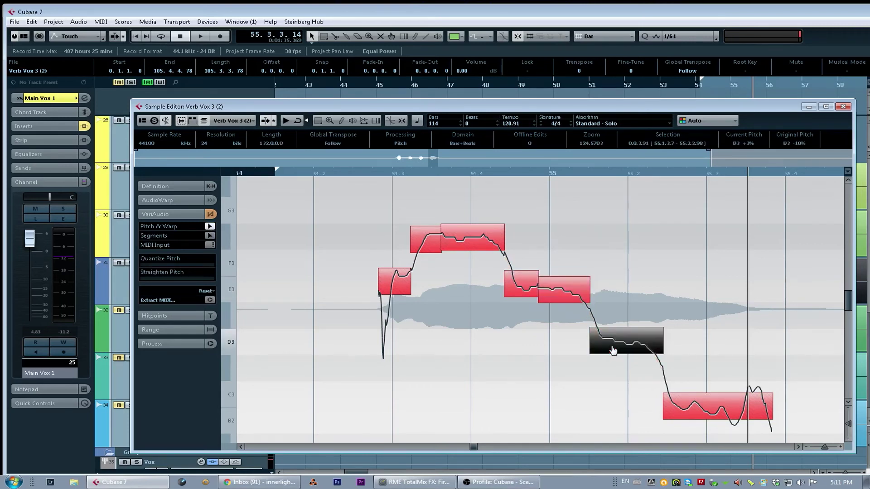
left_click(713, 409)
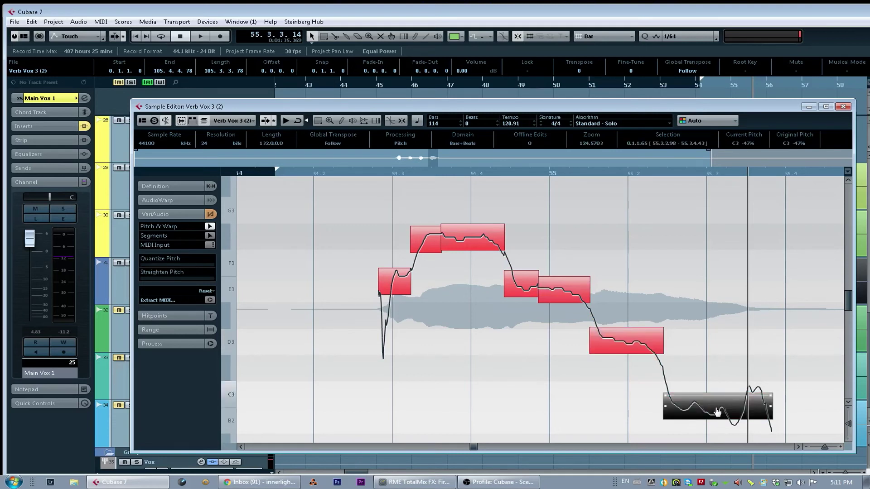
left_click_drag(715, 412, 713, 412)
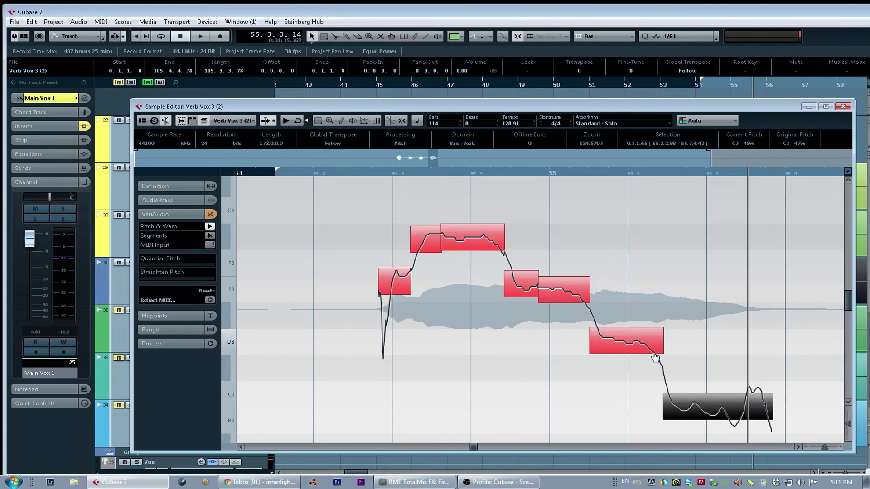
left_click(210, 236)
Split the D3 segment near bar 55 and raise the short right piece slightly
scroll(617, 351, "up", 4)
scroll(339, 339, "left", 3)
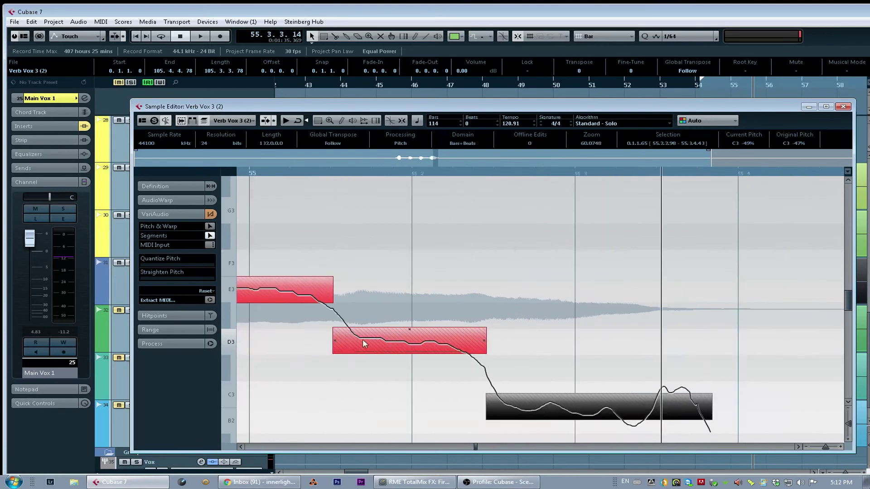
left_click(437, 351)
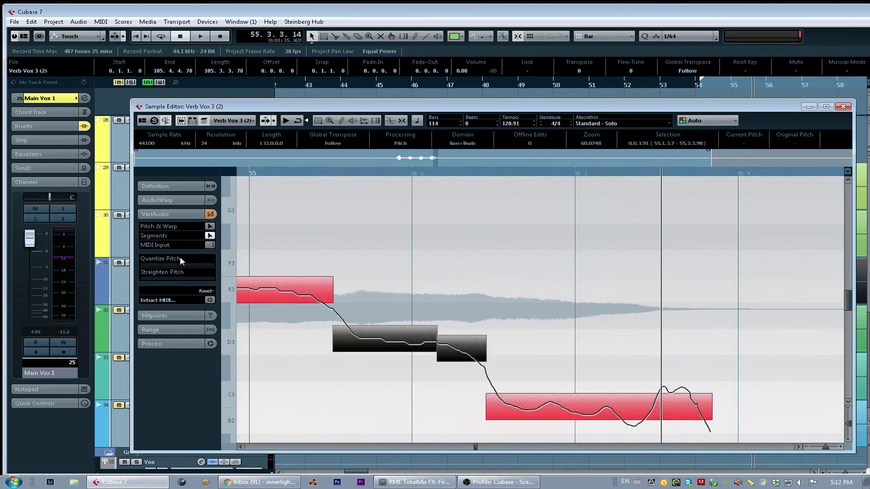
left_click(398, 237)
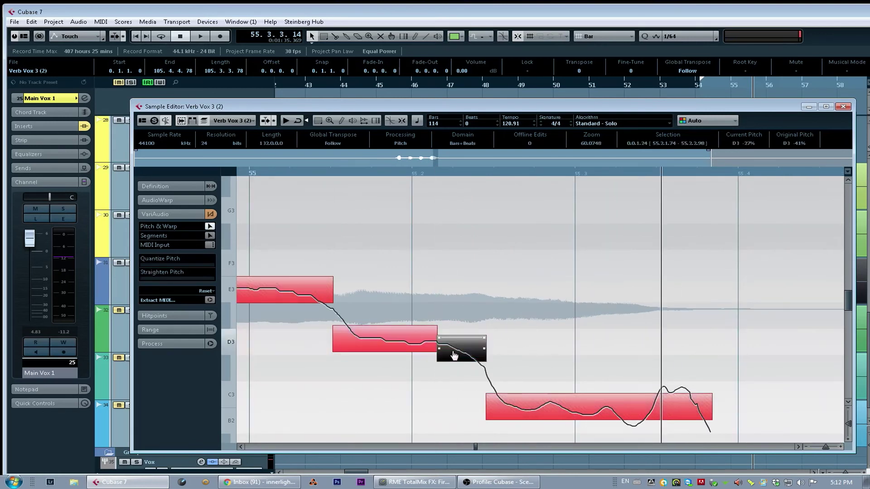
left_click_drag(454, 356, 456, 348)
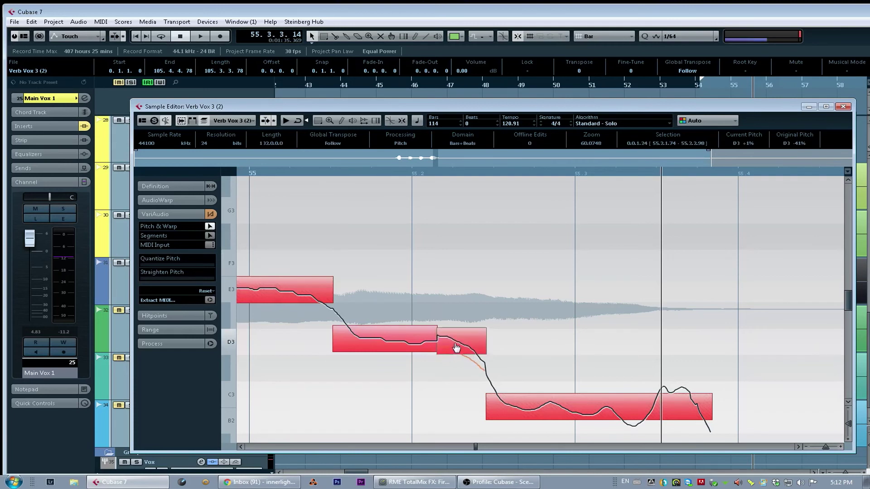
left_click(379, 346)
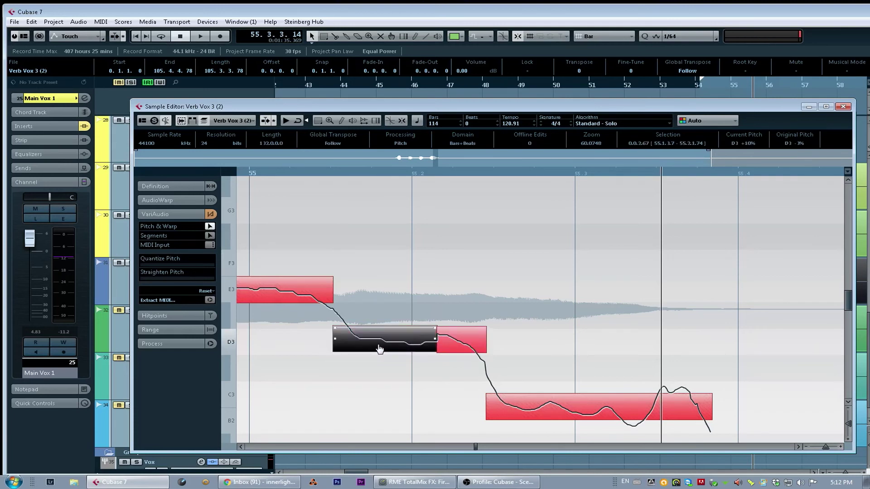
left_click(517, 412)
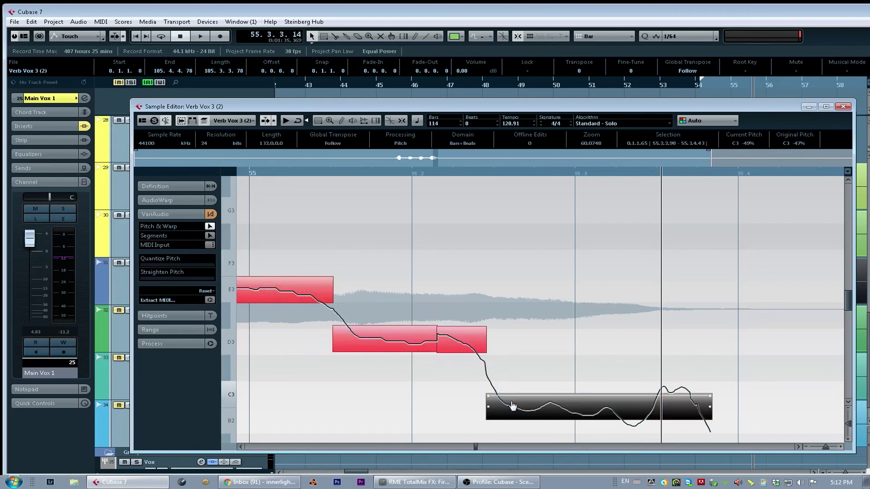
key("g")
key("g")
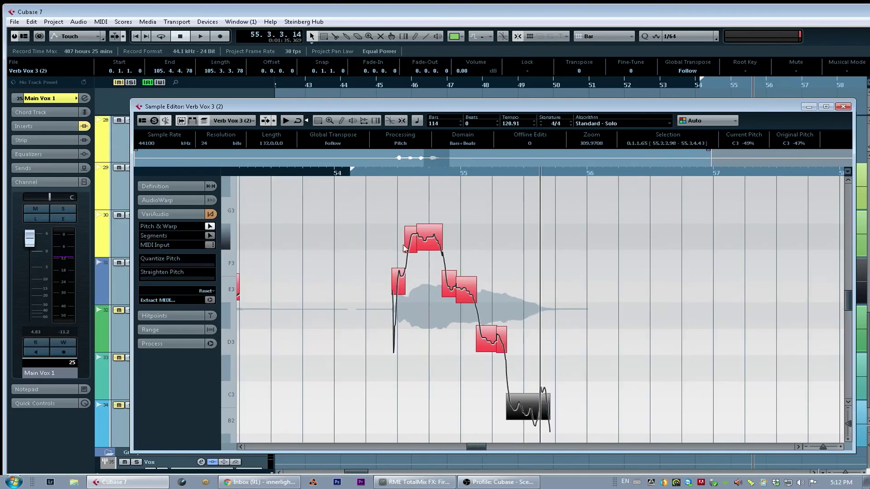
Select all segments after the opening E3 and nudge Quantize Pitch and Straighten Pitch
key("h")
left_click(396, 345)
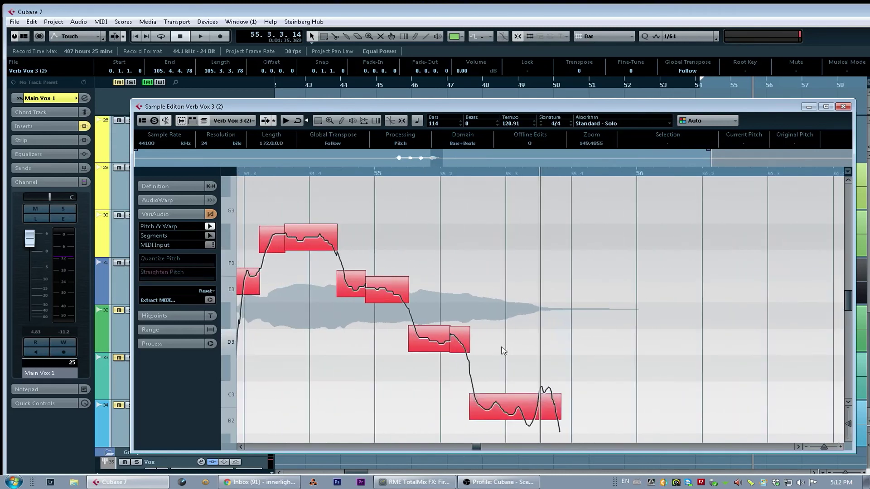
left_click(441, 335)
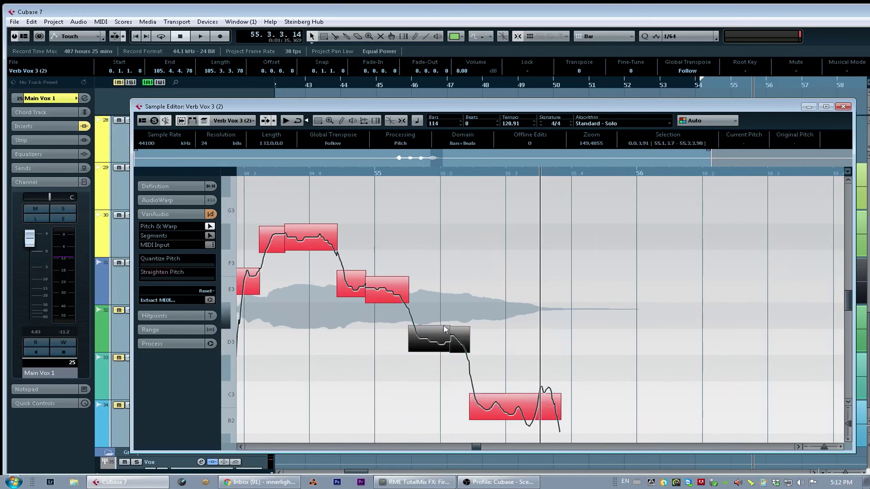
left_click(519, 418, "shift")
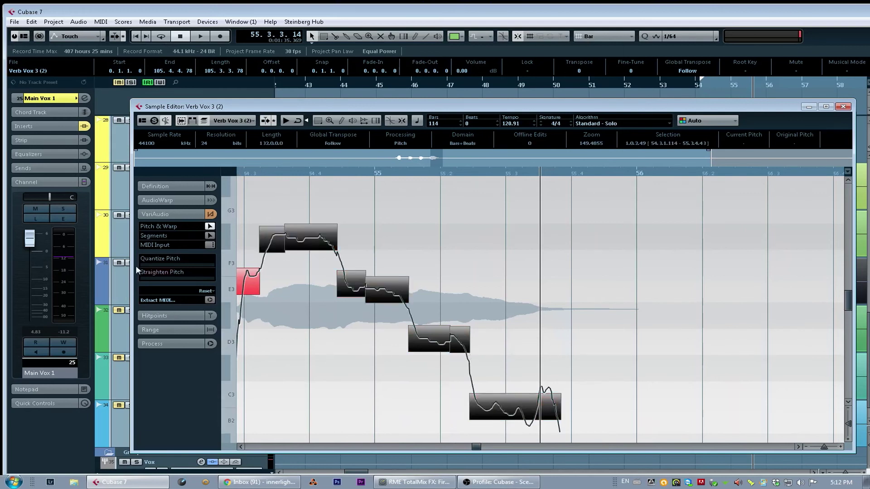
left_click_drag(148, 266, 150, 268)
left_click(146, 278)
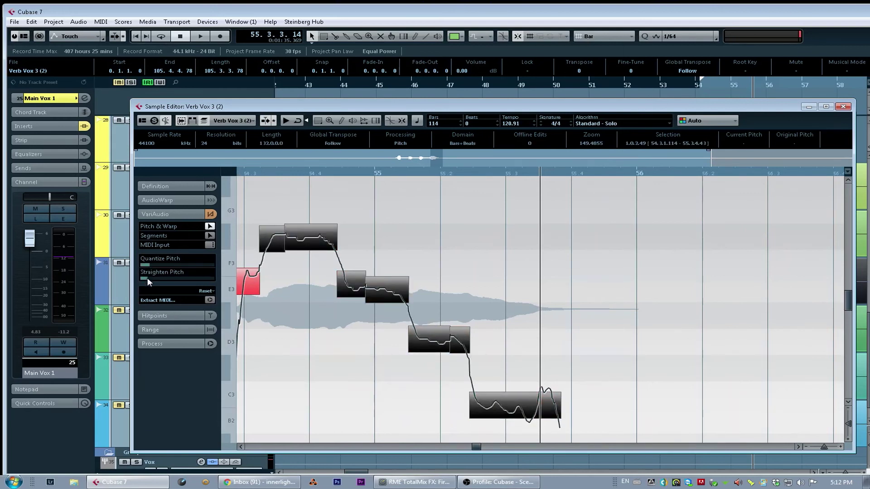
Play back the corrected phrase from around bar 54
key("g")
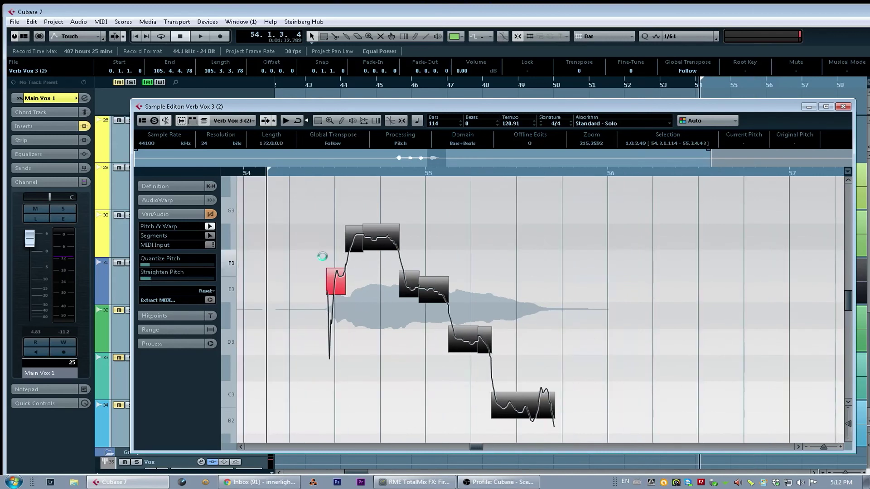
key("space")
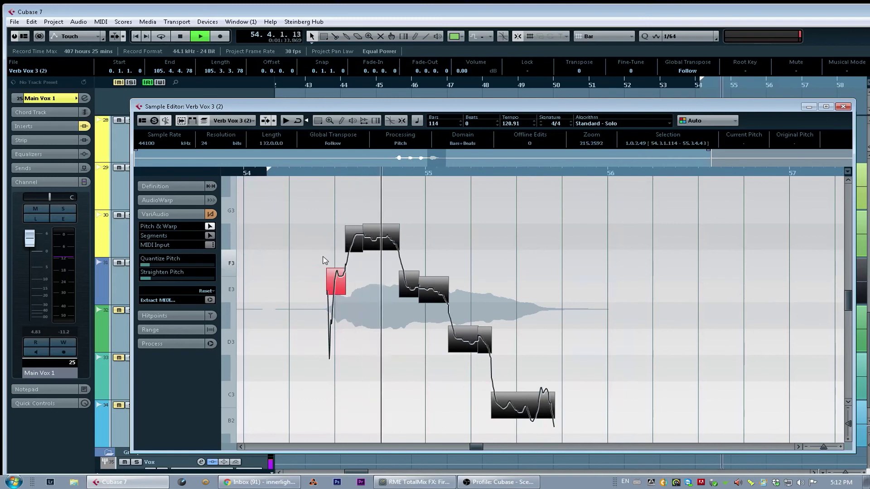
key("space")
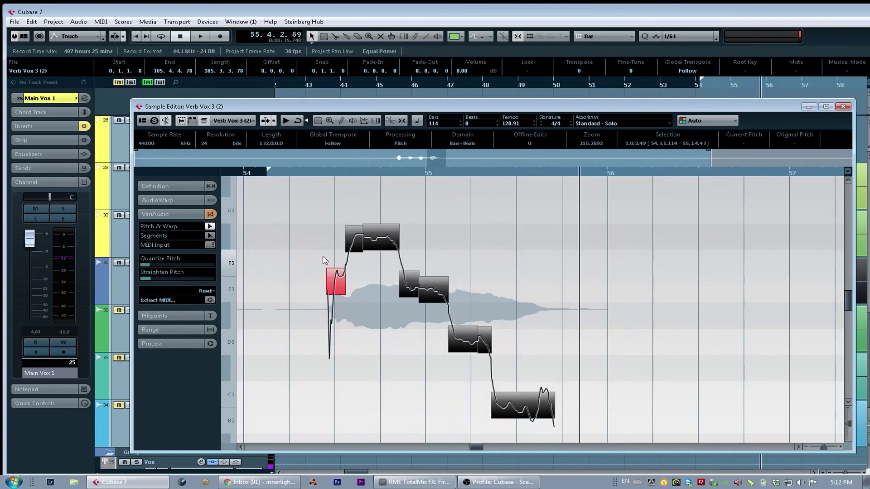
left_click(303, 173)
key("h")
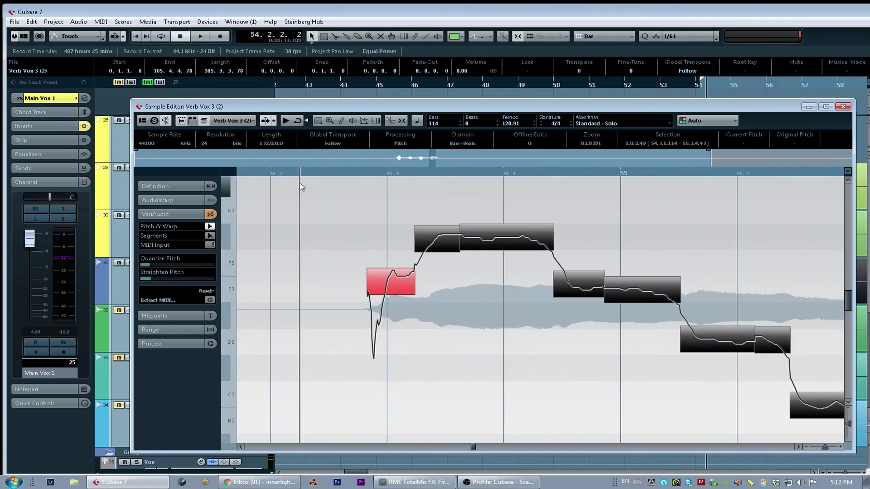
key("space")
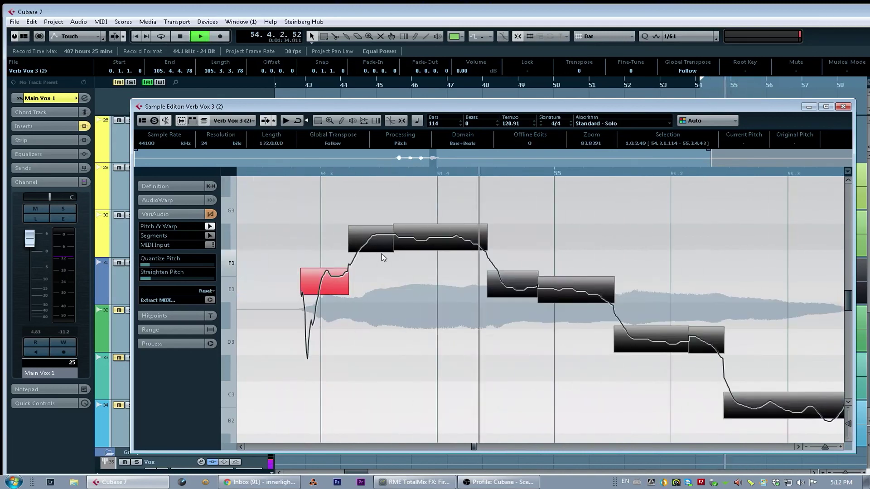
Close the Sample Editor, stop playback, and zoom out to the whole arrangement
key("Escape")
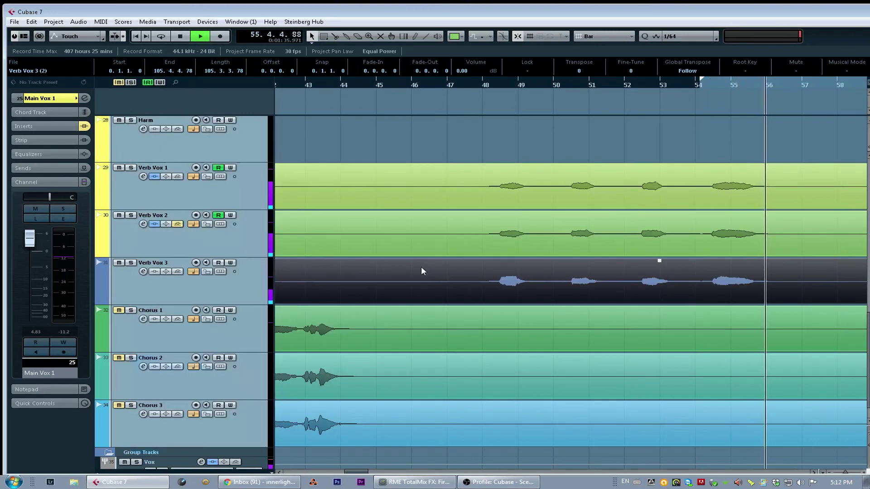
key("space")
key("g")
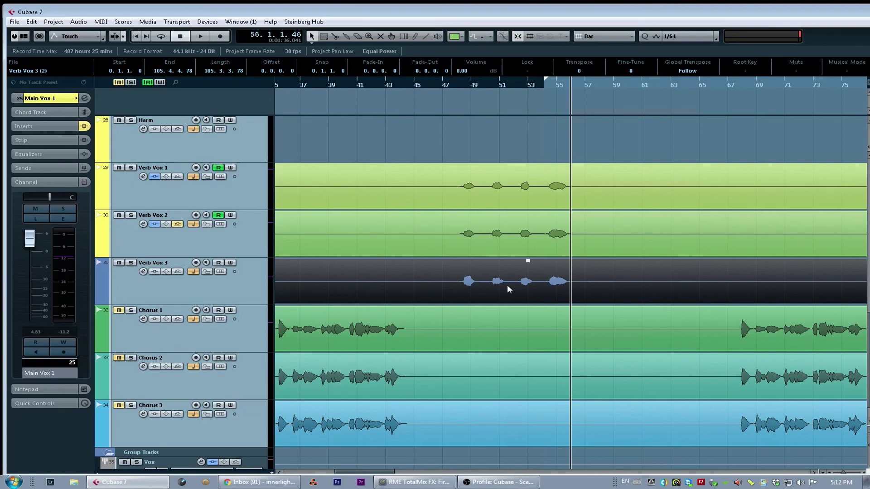
key("g")
key("g")
key("g")
key("g")
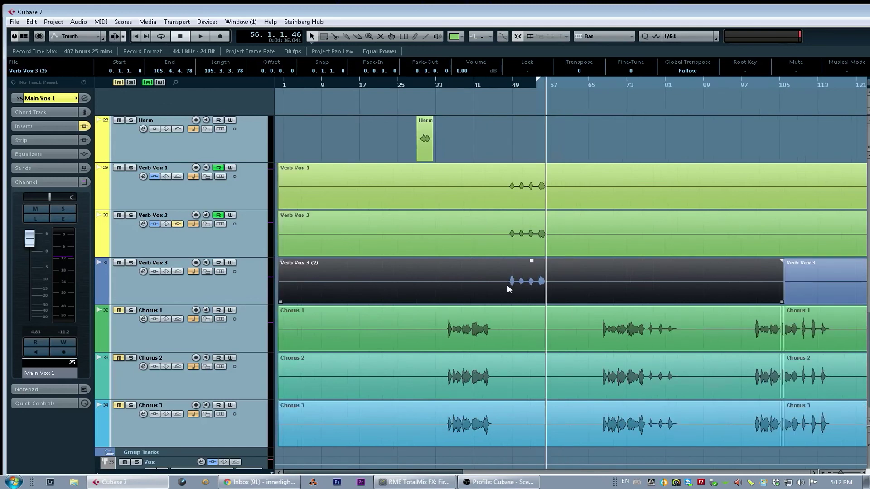
scroll(507, 284, "right", 3)
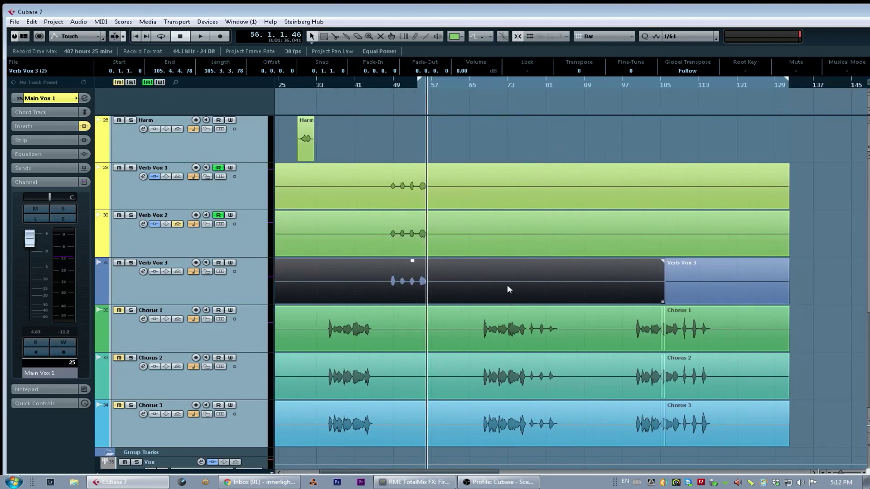
scroll(507, 284, "left", 3)
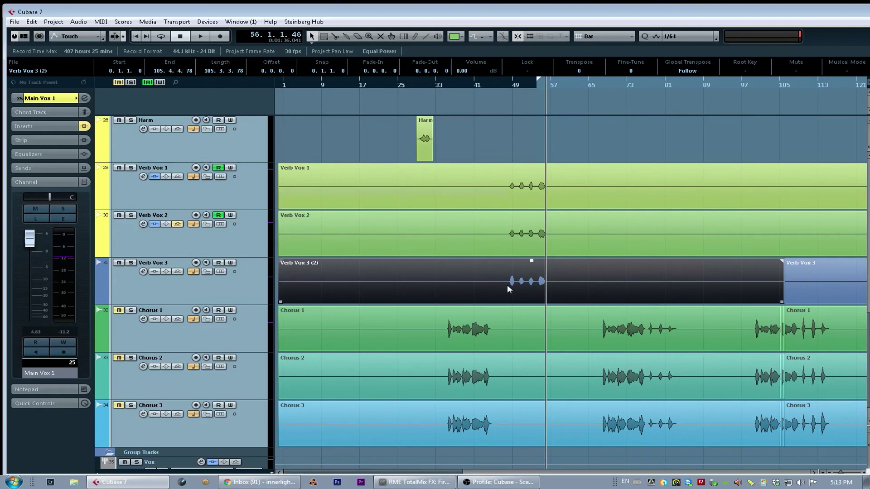